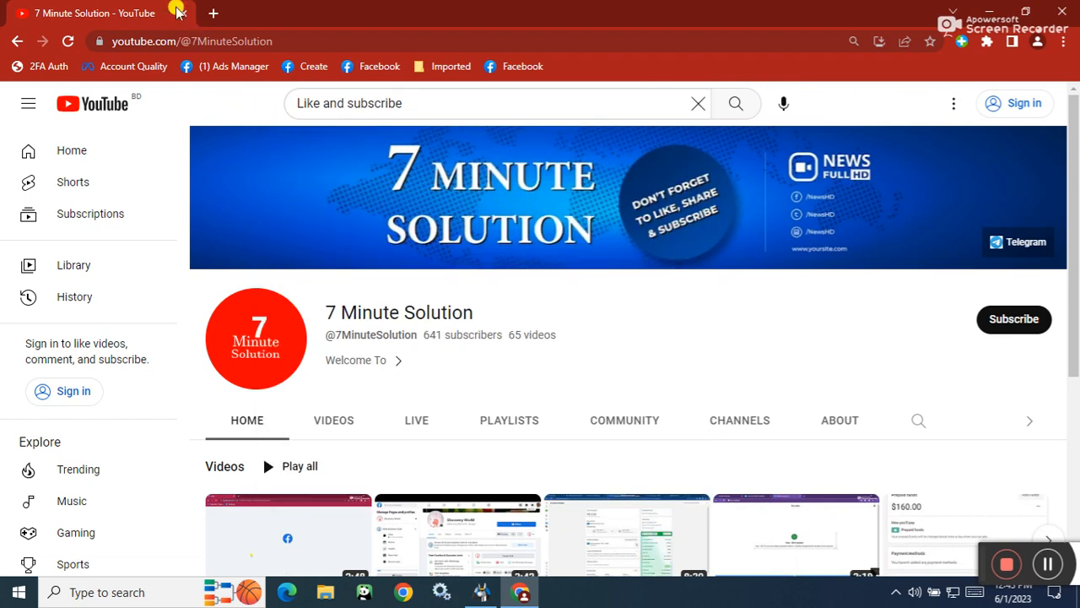
Search Google for facebook in a new browser tab and open the Facebook site from the results
click(214, 14)
click(263, 36)
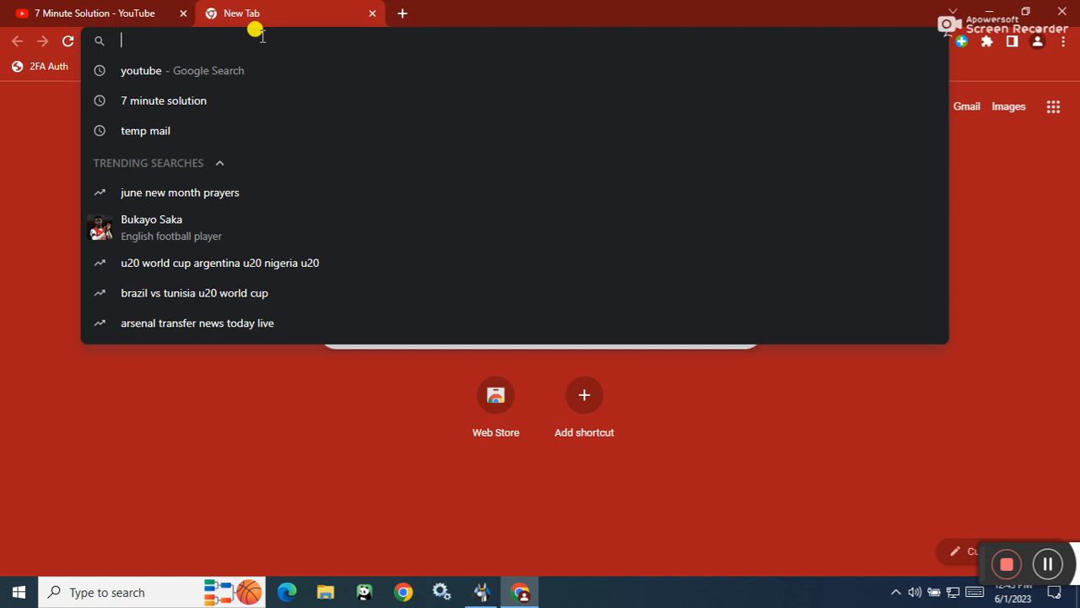
text(f)
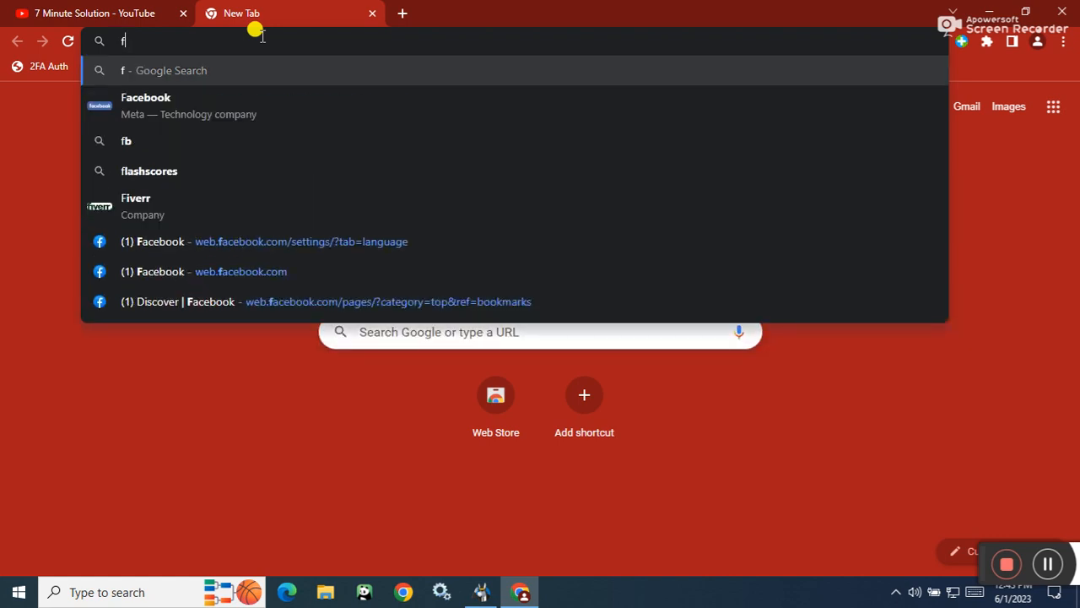
key(Down)
key(Return)
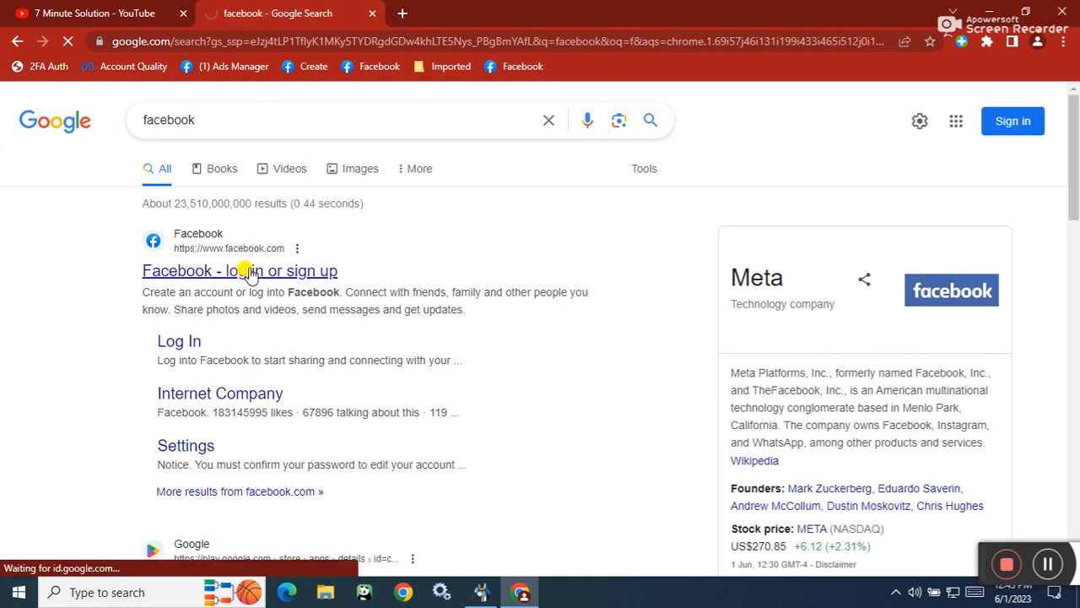
click(250, 271)
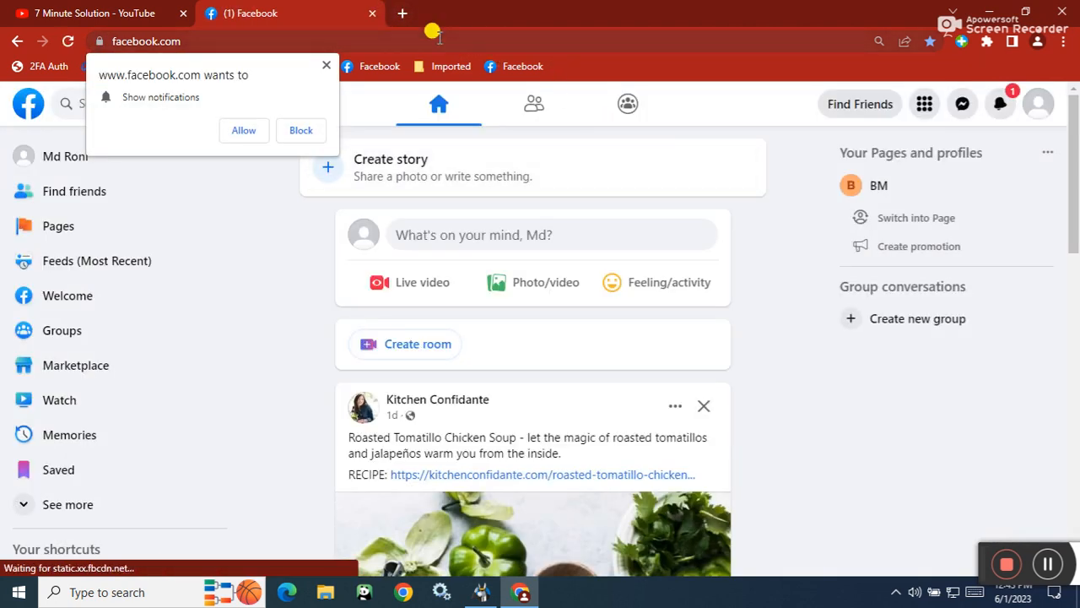
Open an extra blank browser tab and dismiss the notification permission request on the Facebook page
click(402, 14)
click(320, 10)
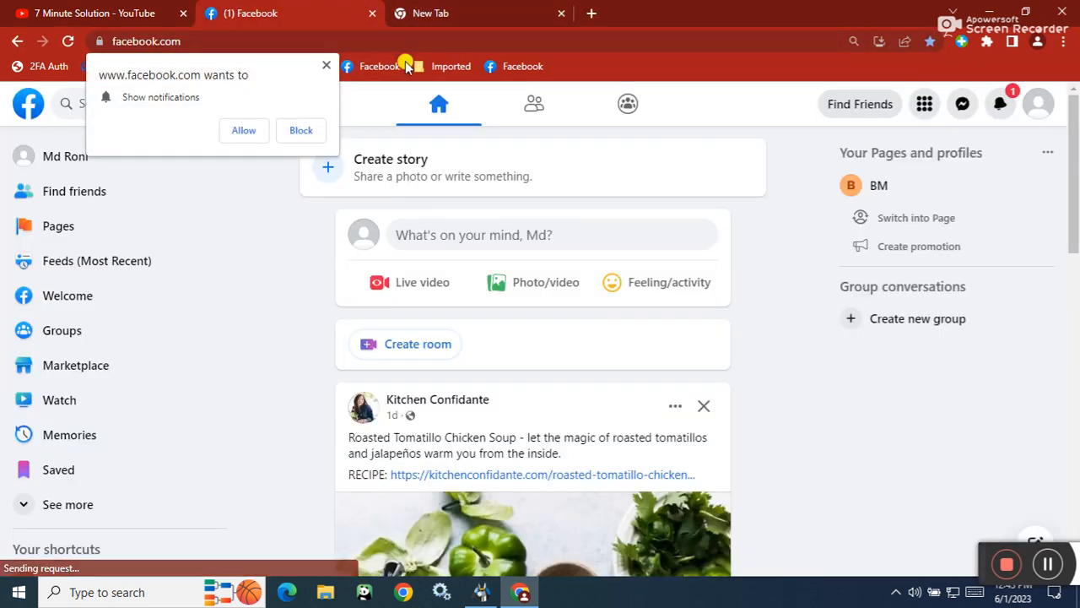
click(327, 65)
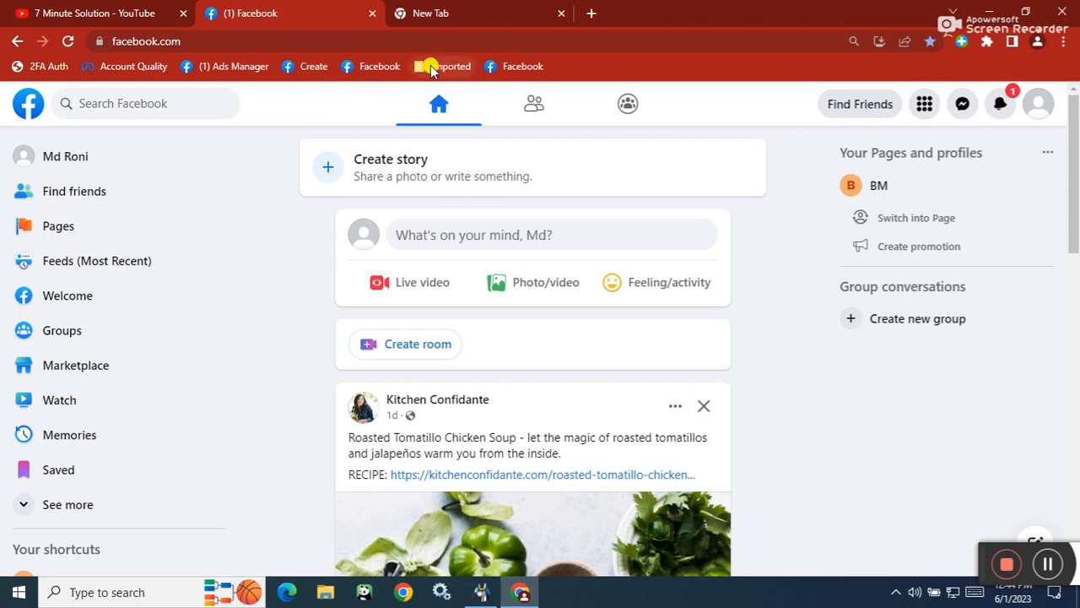
Search Google for FGF in the blank tab, run the FB PG Script bookmark and agree to open Facebook Ads Manager
click(447, 12)
text(FG)
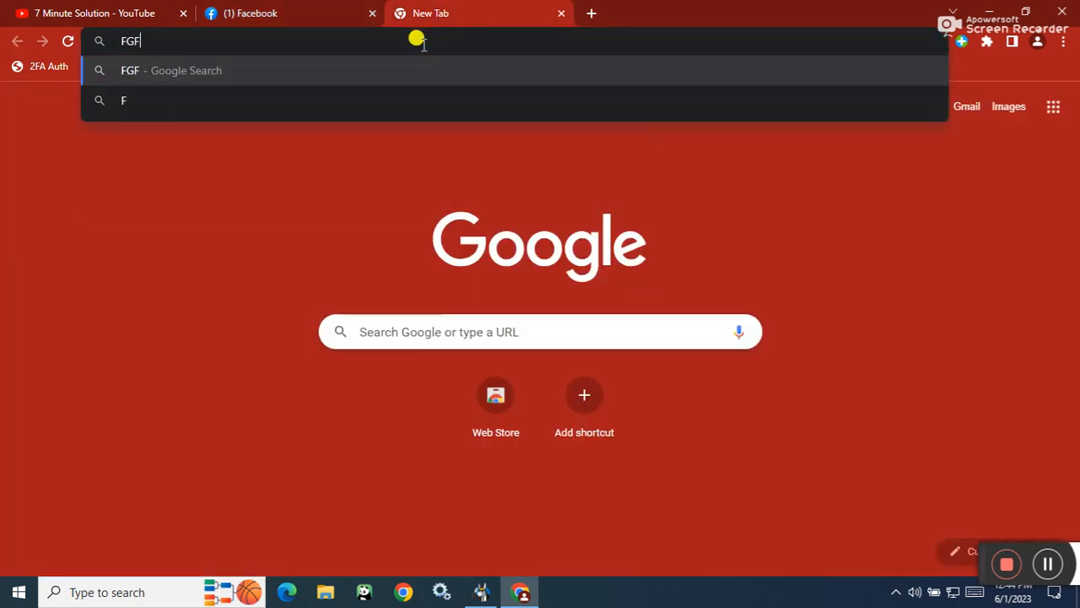
text(F)
key(Return)
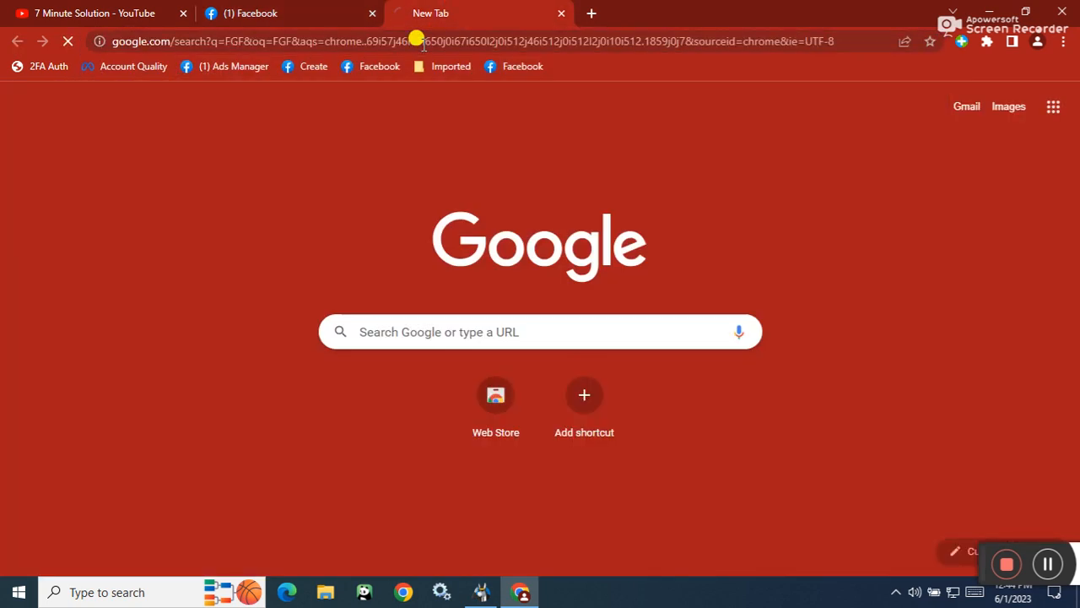
click(447, 66)
mouse_move(459, 95)
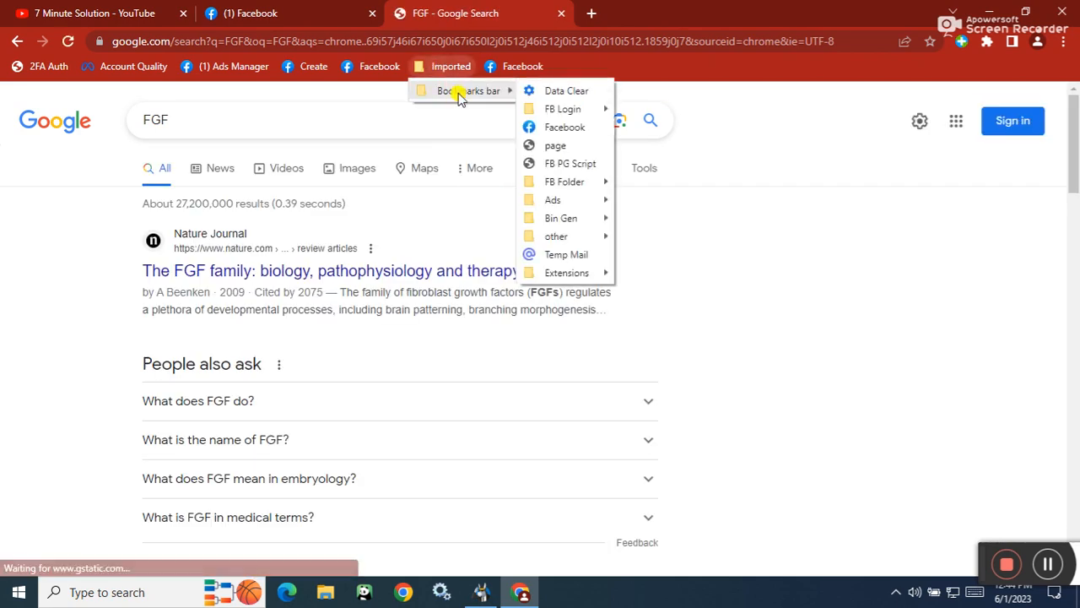
click(567, 164)
click(608, 131)
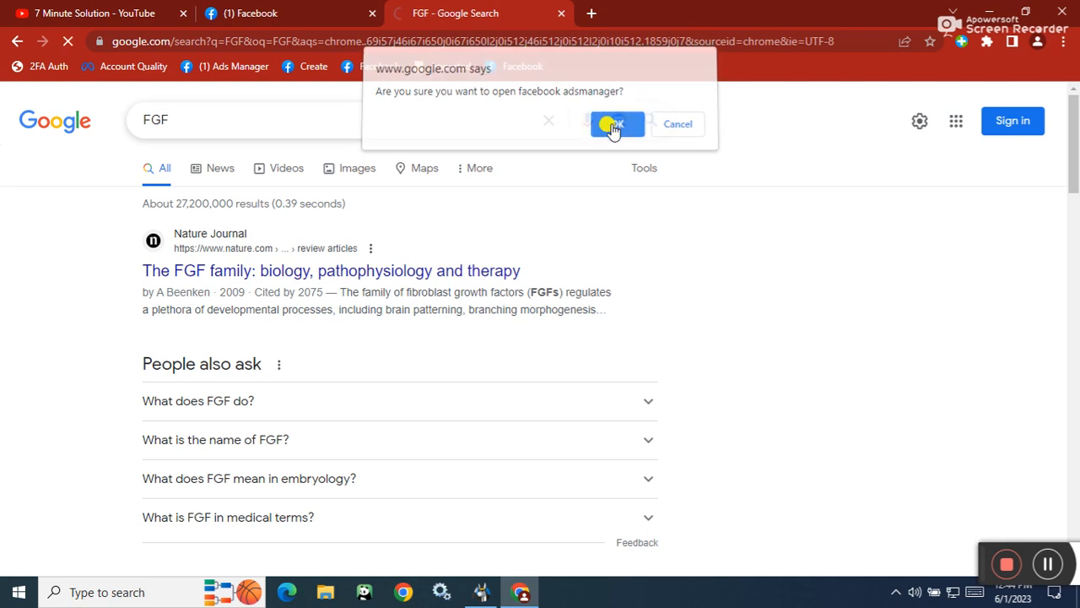
Write the note "We are create page" in the address field of a new browser tab
click(592, 14)
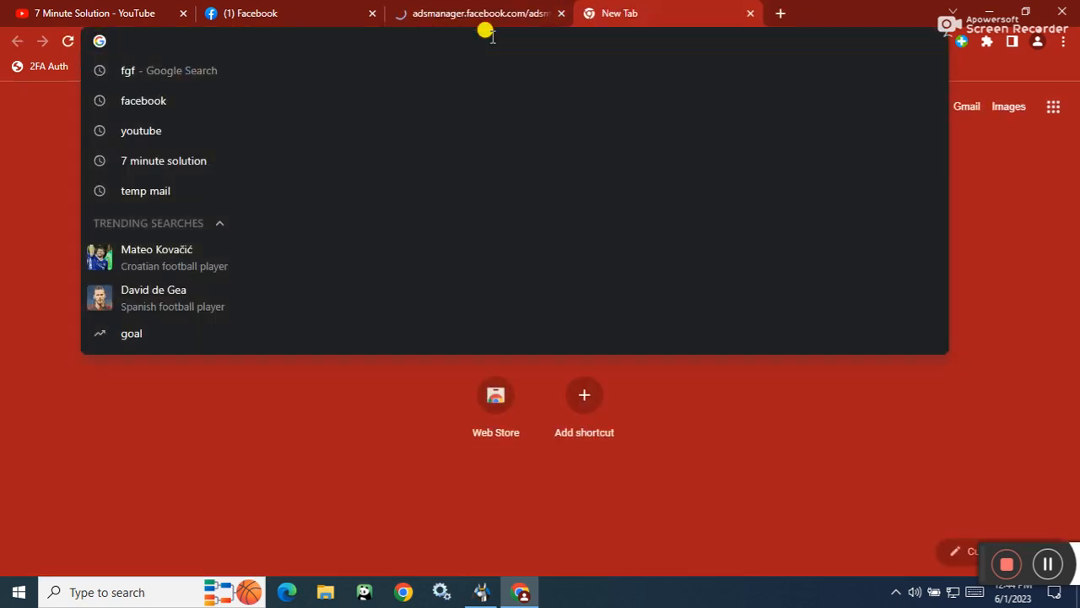
text(W)
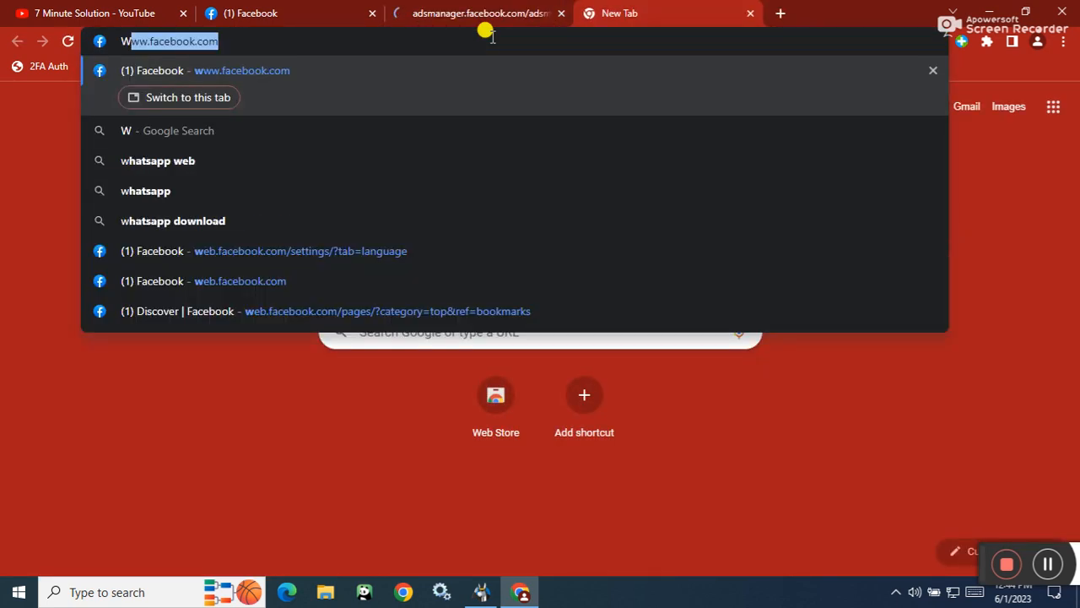
text(e)
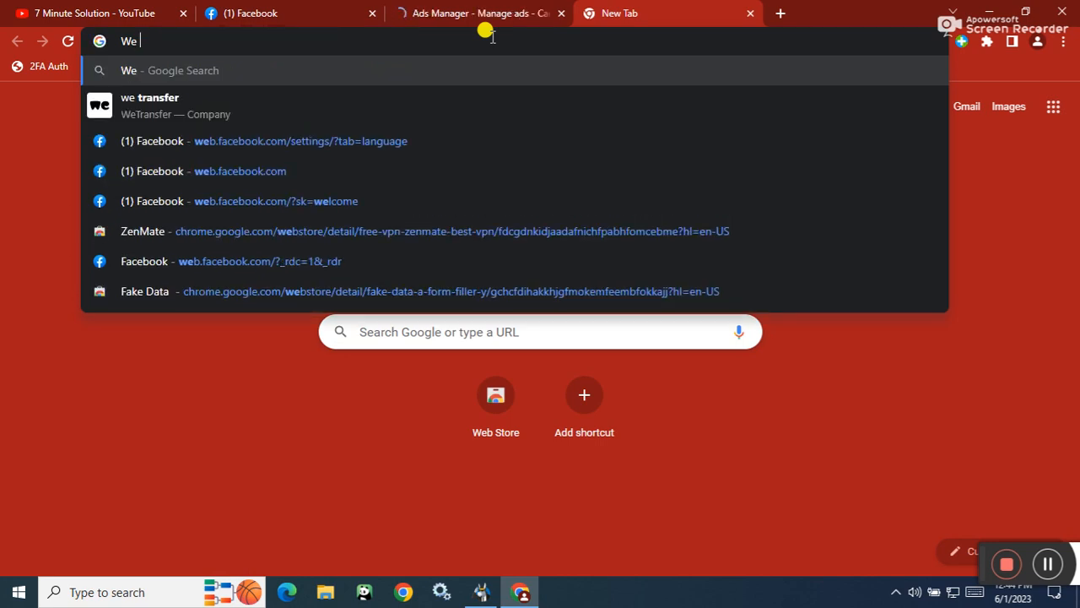
text( are c)
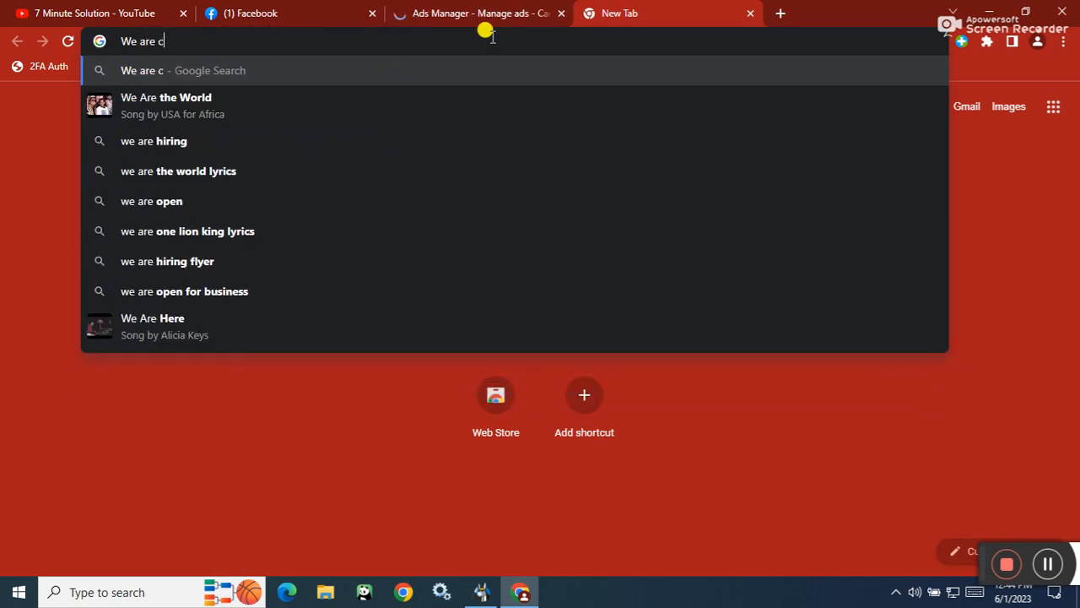
text(r)
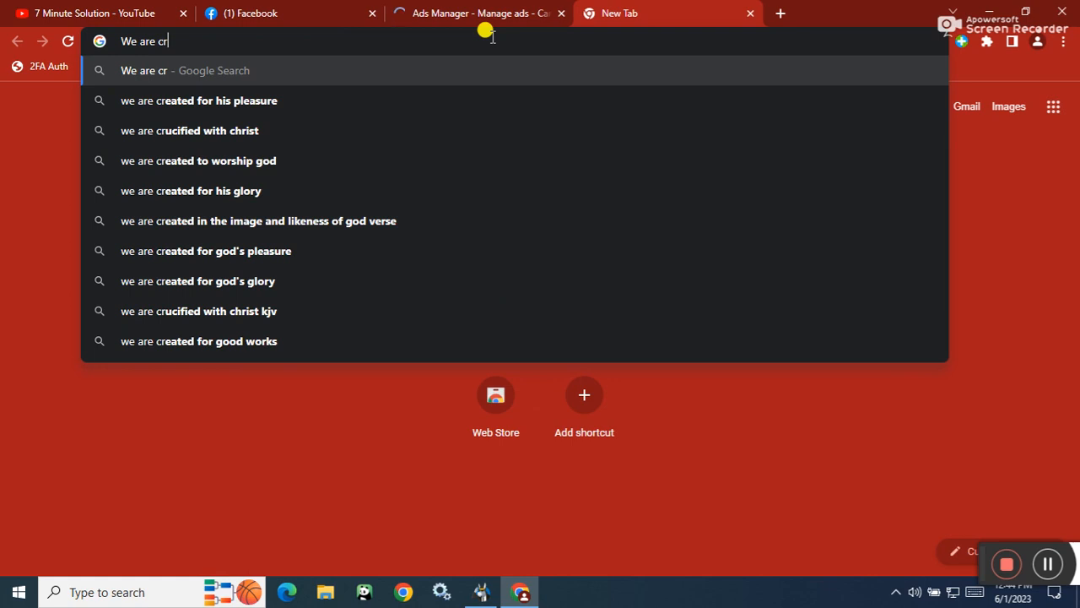
text(eate)
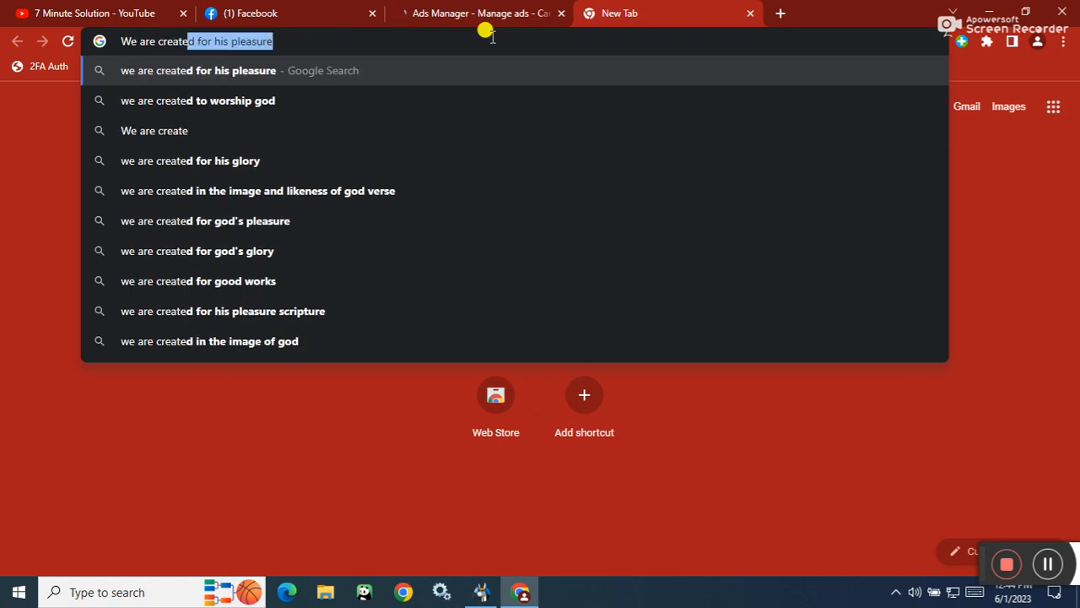
key(BackSpace)
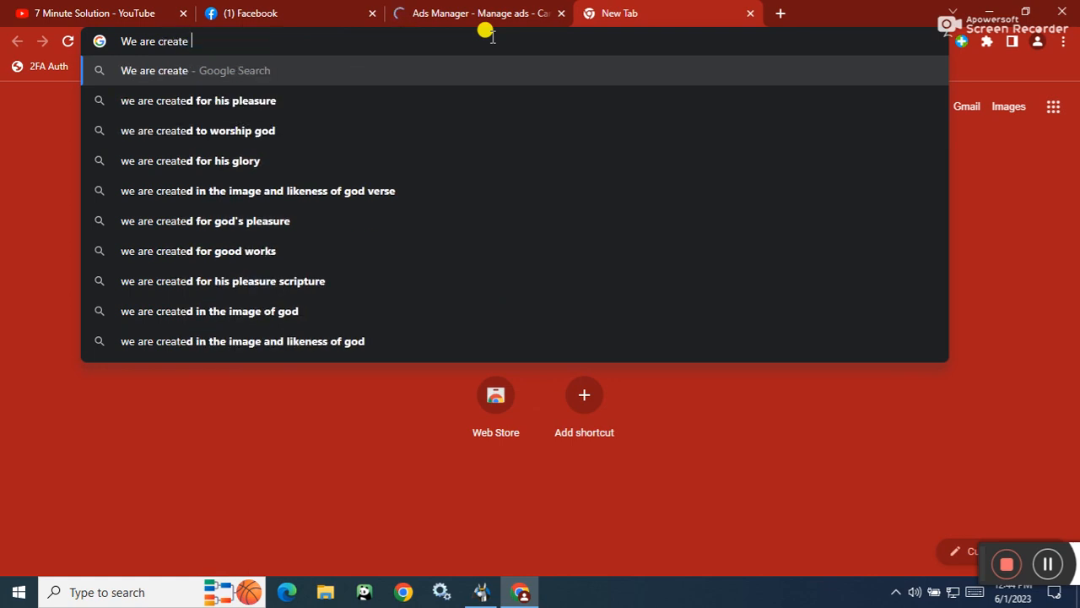
text(page)
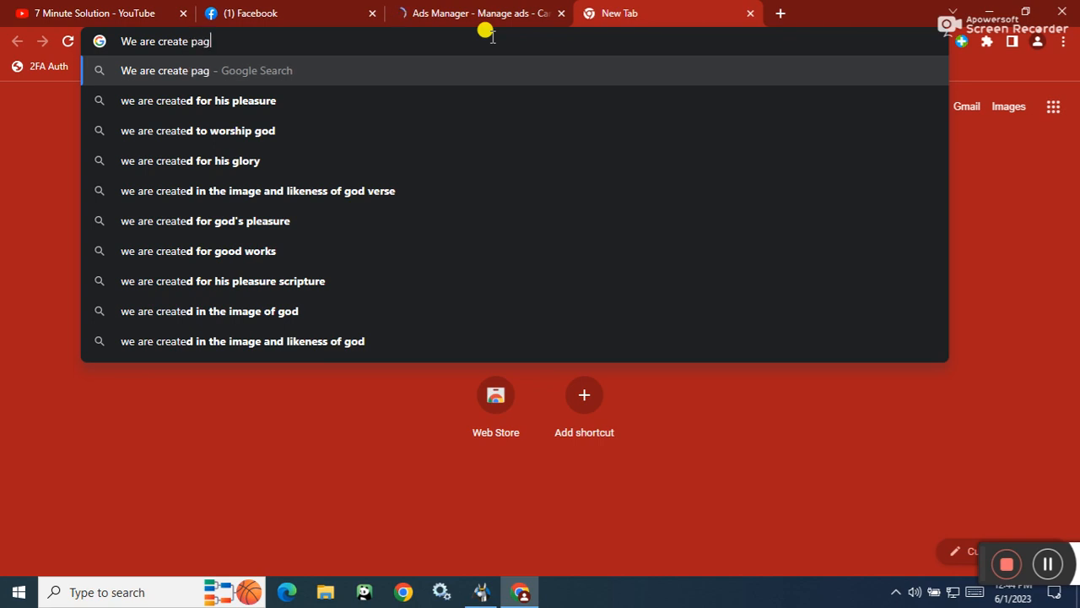
Return to Ads Manager, accept the non-discrimination policy and close its thank-you dialog
click(496, 11)
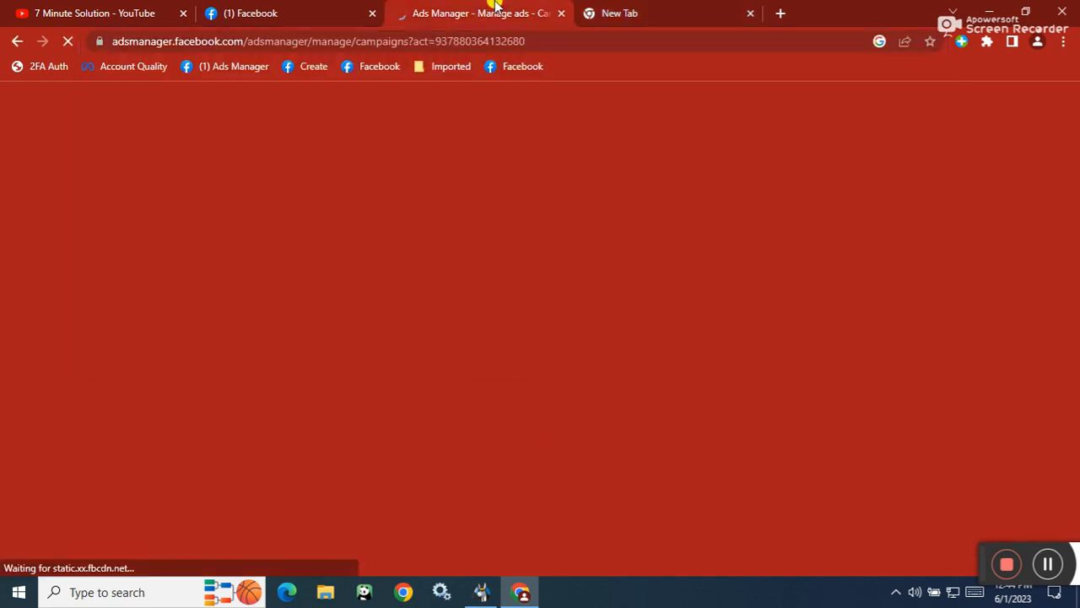
click(776, 524)
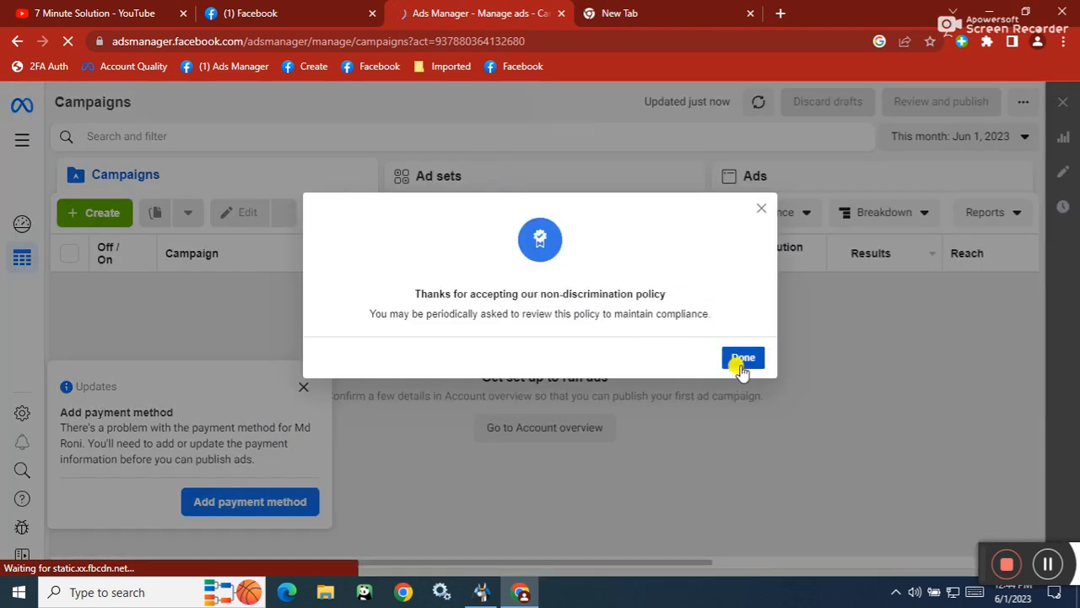
click(742, 357)
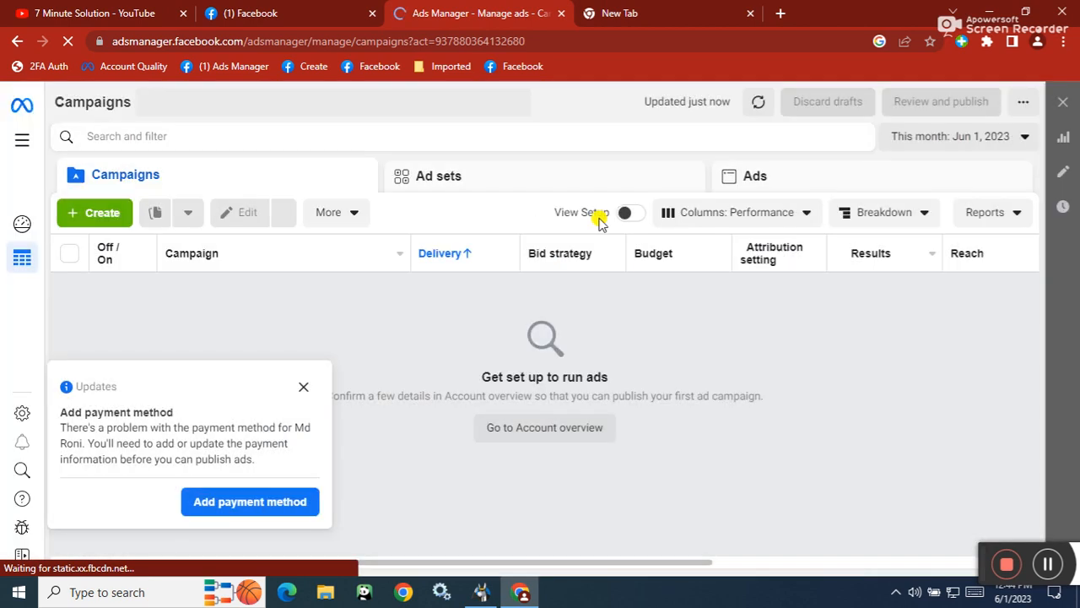
Run the FB PG Script bookmark on the Ads Manager page and show the FP list in its overlay
click(452, 74)
mouse_move(460, 91)
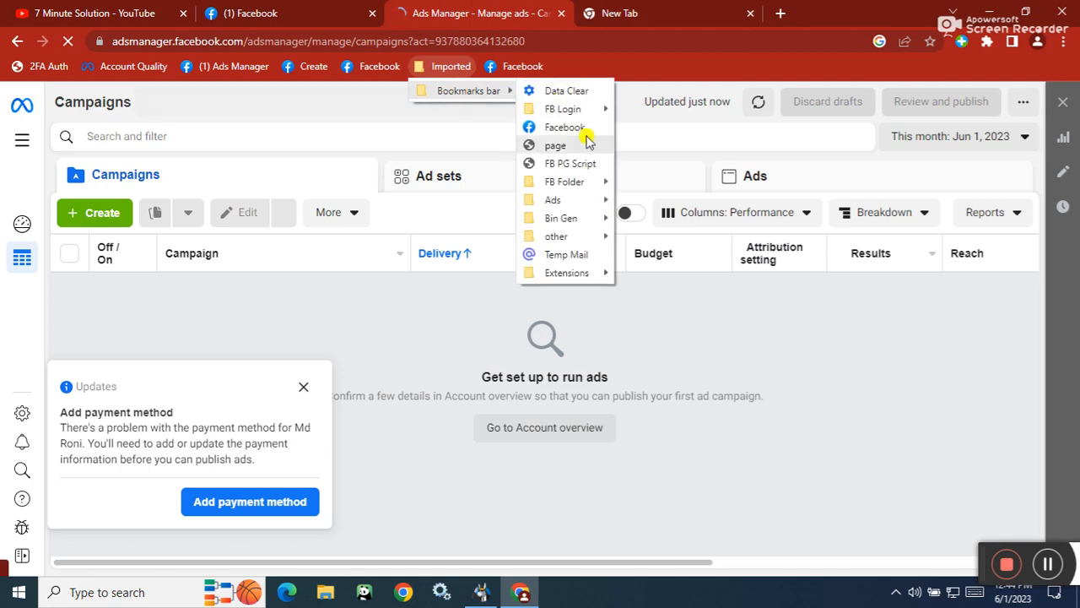
click(553, 163)
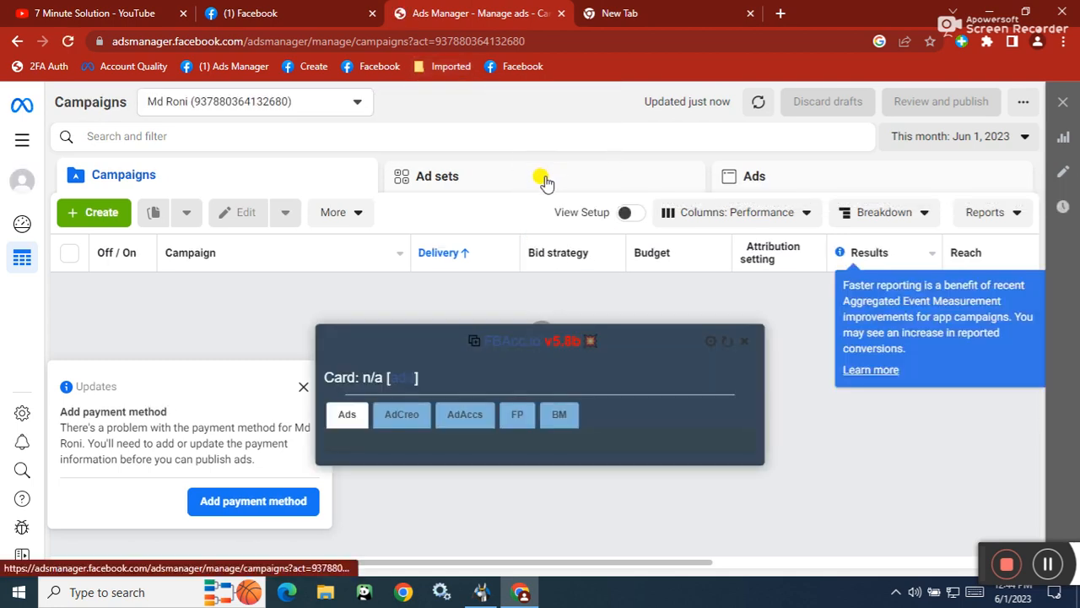
click(530, 479)
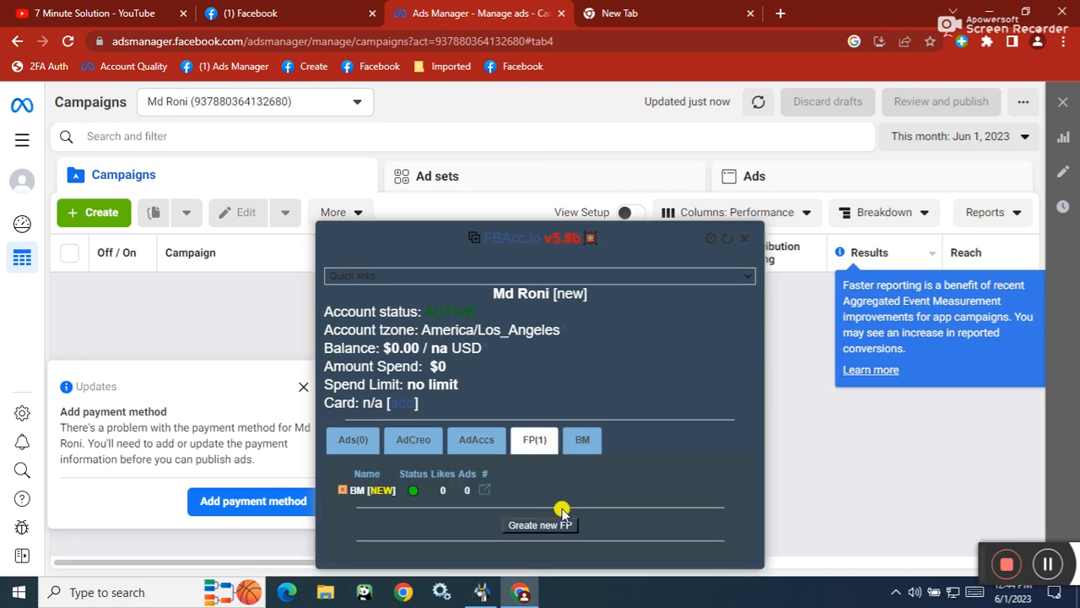
Create a new FP named BM1 in the Advertising Agency category with the Old style
click(540, 523)
click(411, 495)
click(410, 515)
click(440, 508)
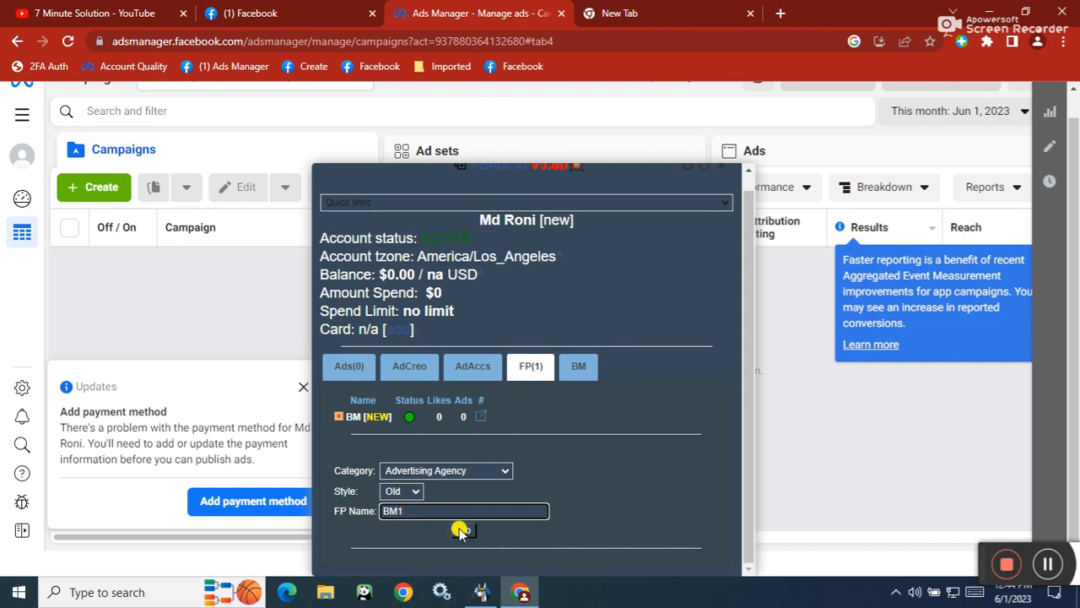
click(465, 530)
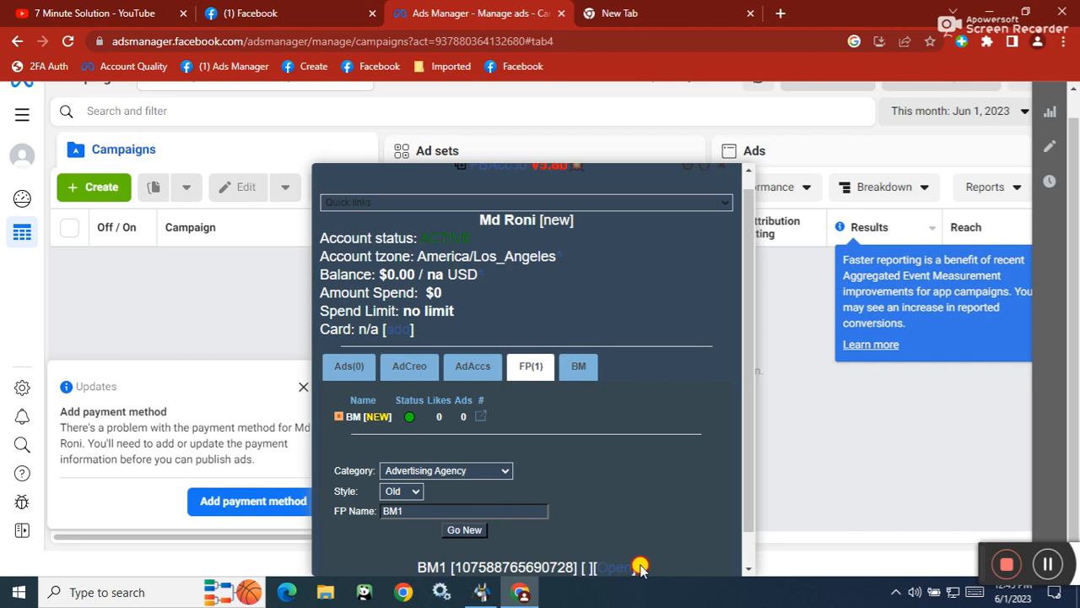
Create a second Old-style FP in the same category with the name BM2
click(418, 510)
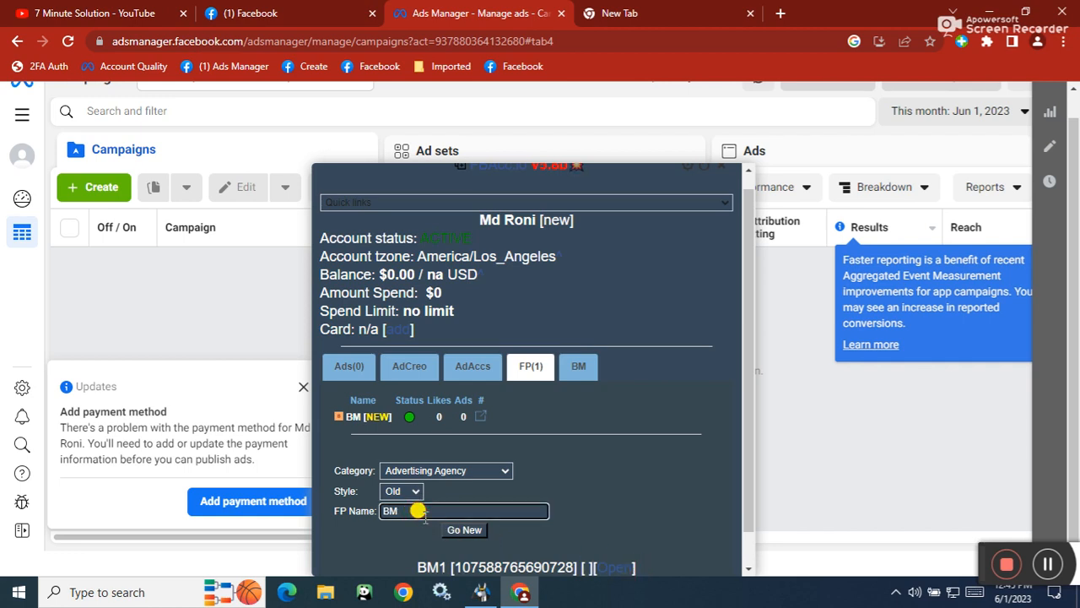
text(2)
click(688, 473)
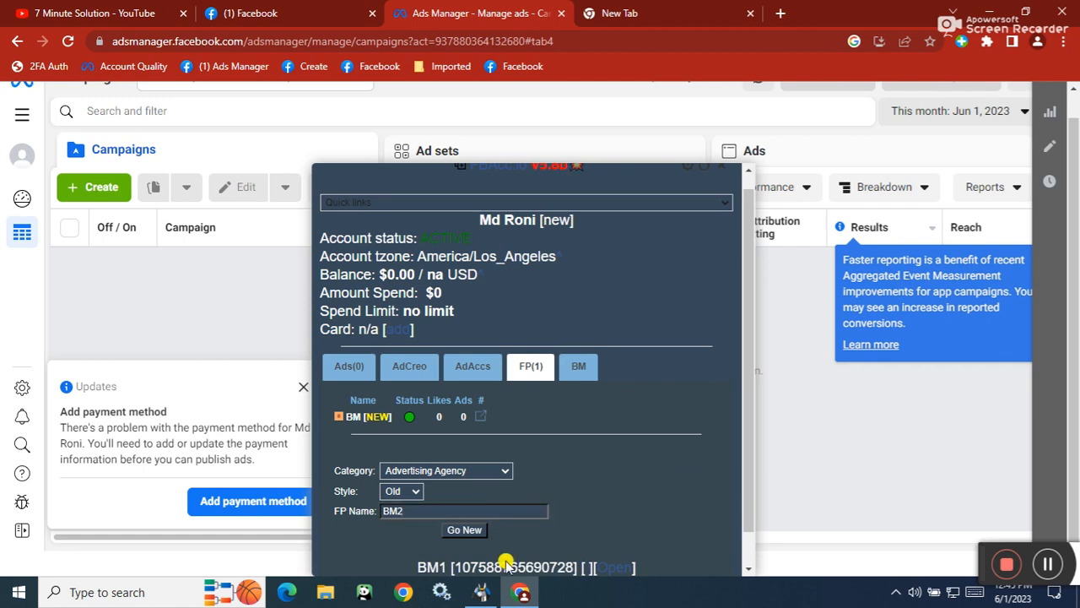
click(456, 532)
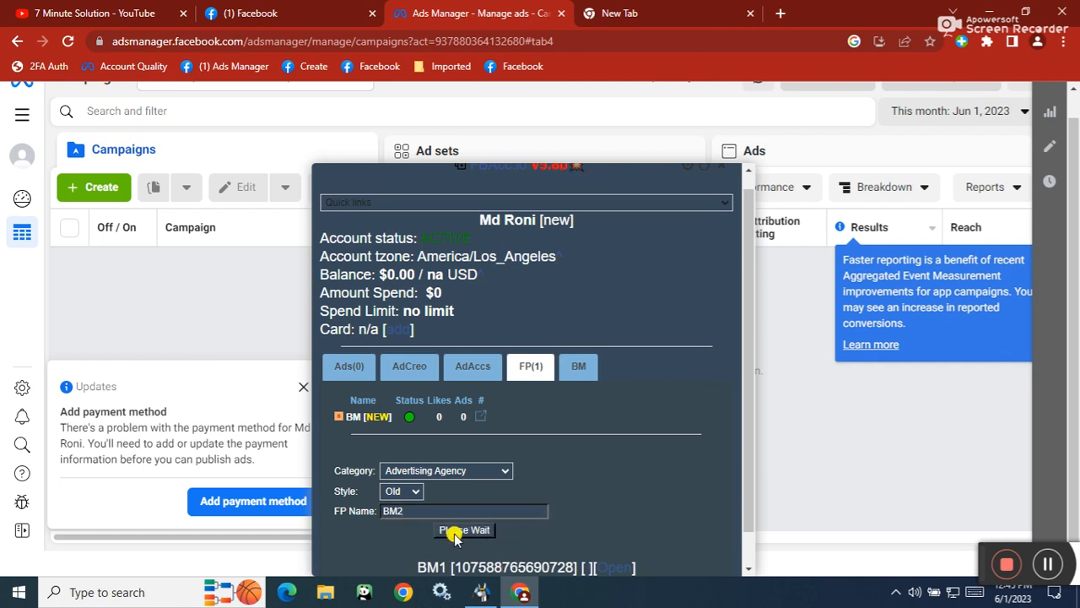
drag(748, 391, 757, 482)
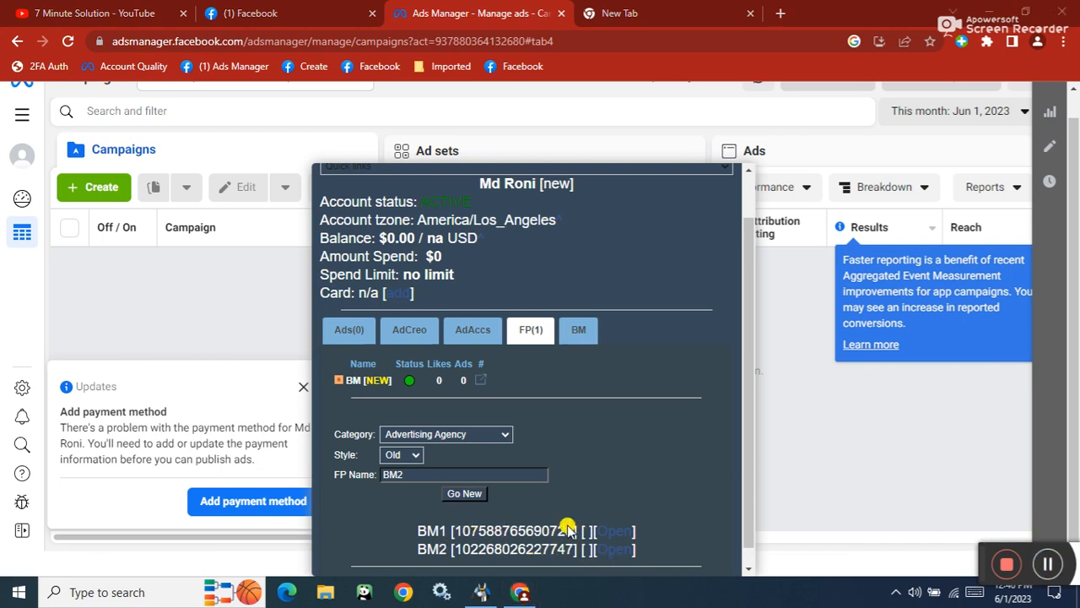
Close the Ads Manager and blank tabs, then examine the Classic Pages among the Pages you manage on Facebook
click(563, 14)
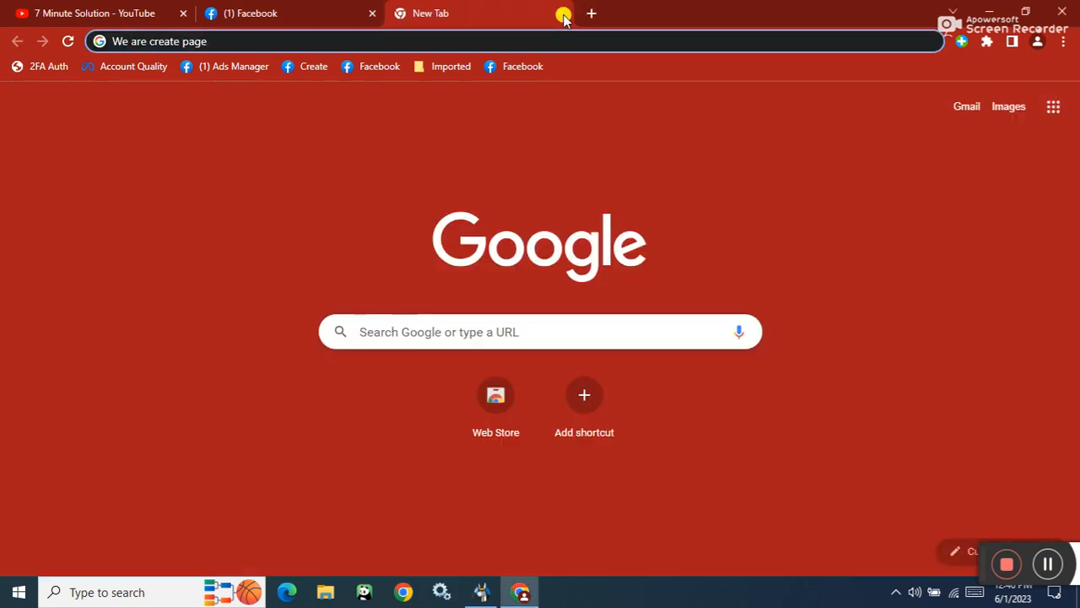
click(562, 15)
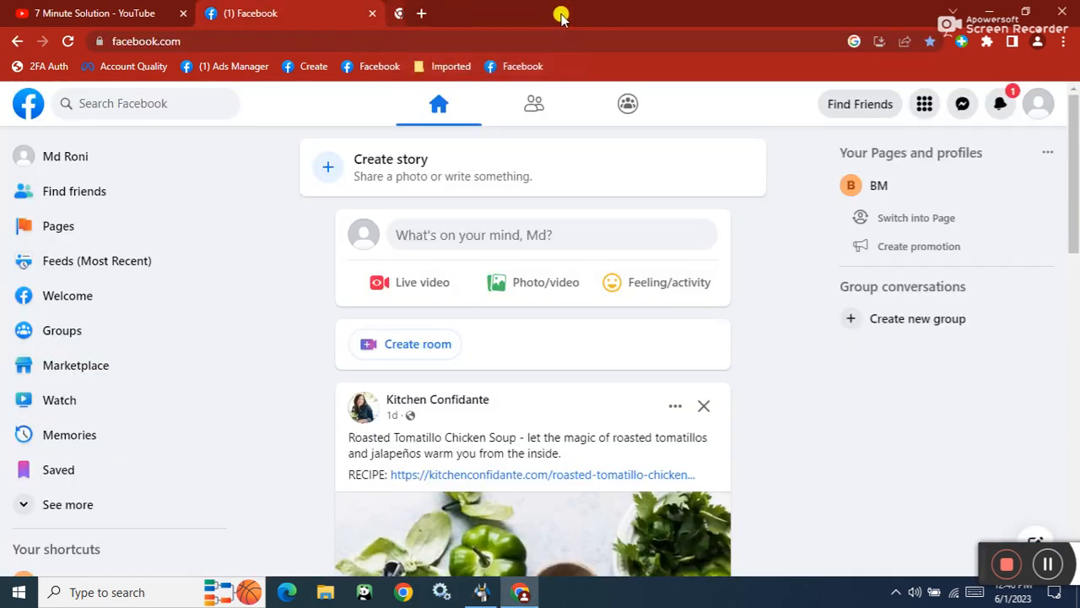
click(102, 240)
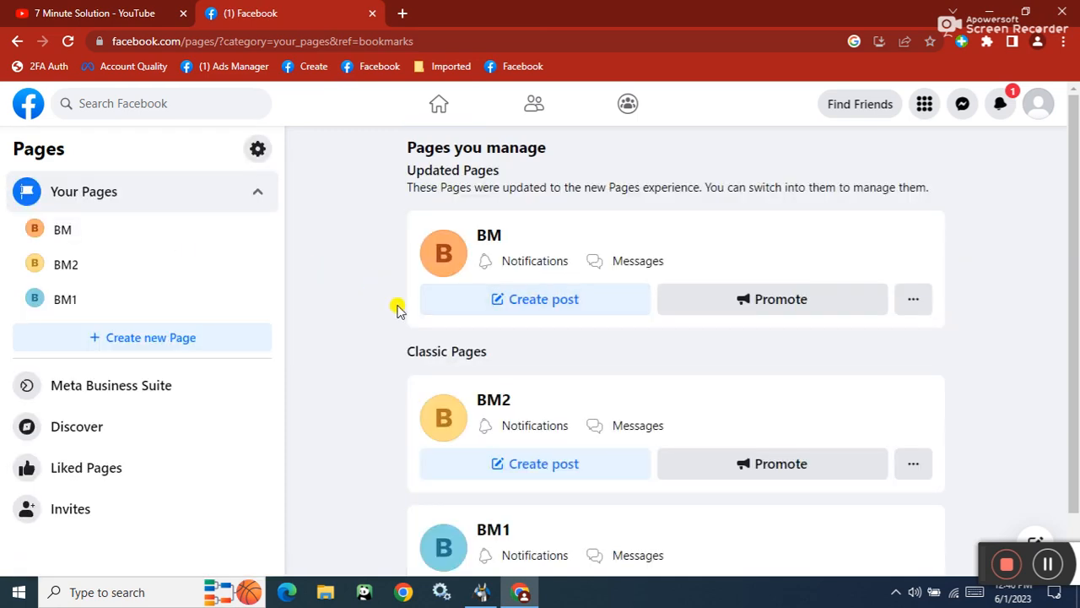
scroll(889, 328, down, 1)
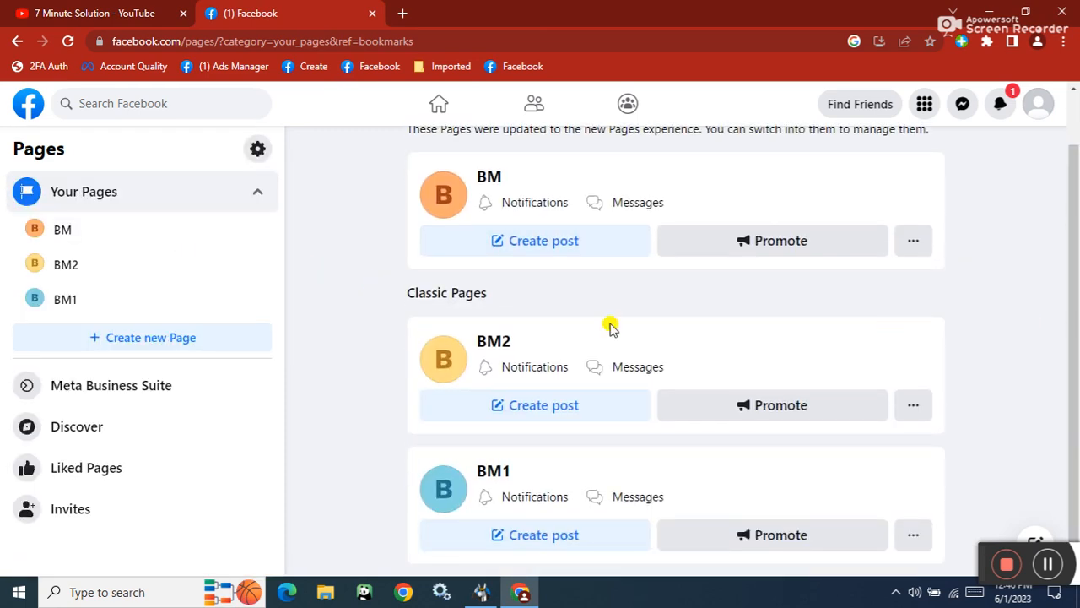
drag(523, 298, 403, 297)
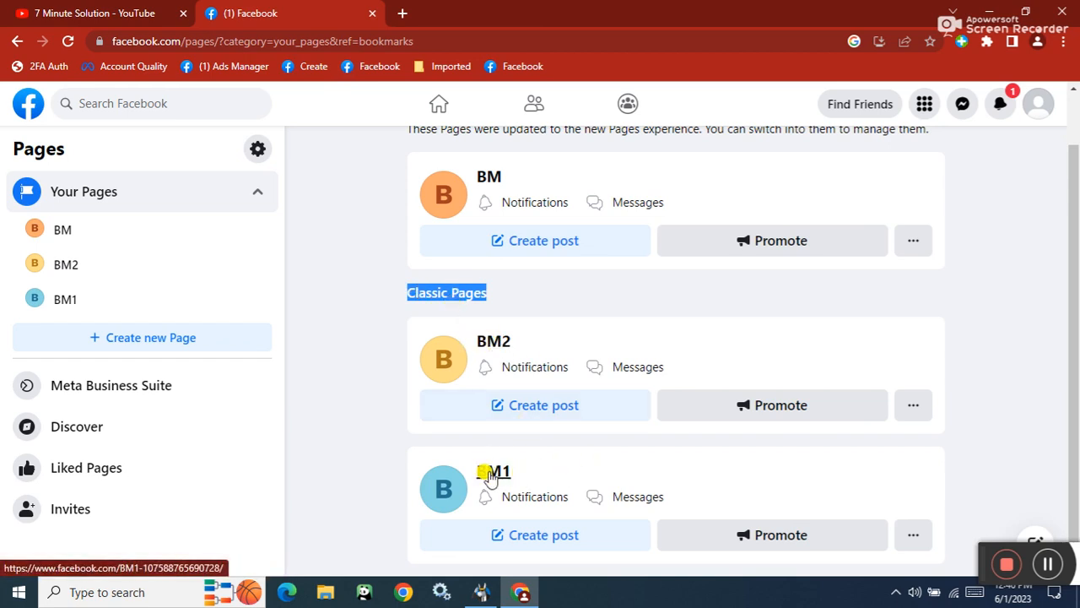
Search the web for instagram in a new tab and open the Instagram site's account sign-up form
click(402, 14)
click(412, 40)
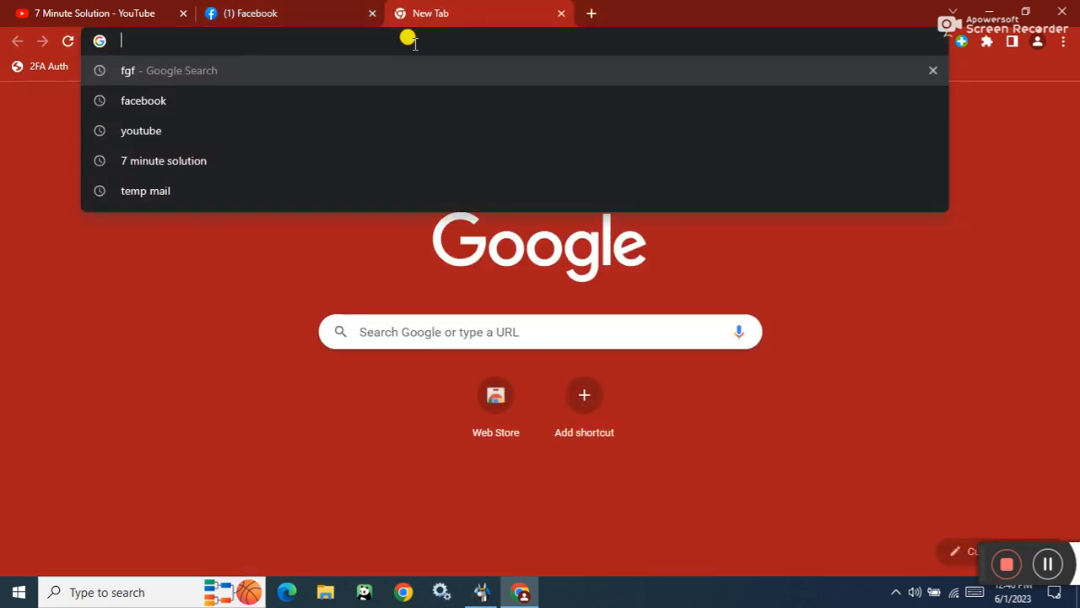
text(ins)
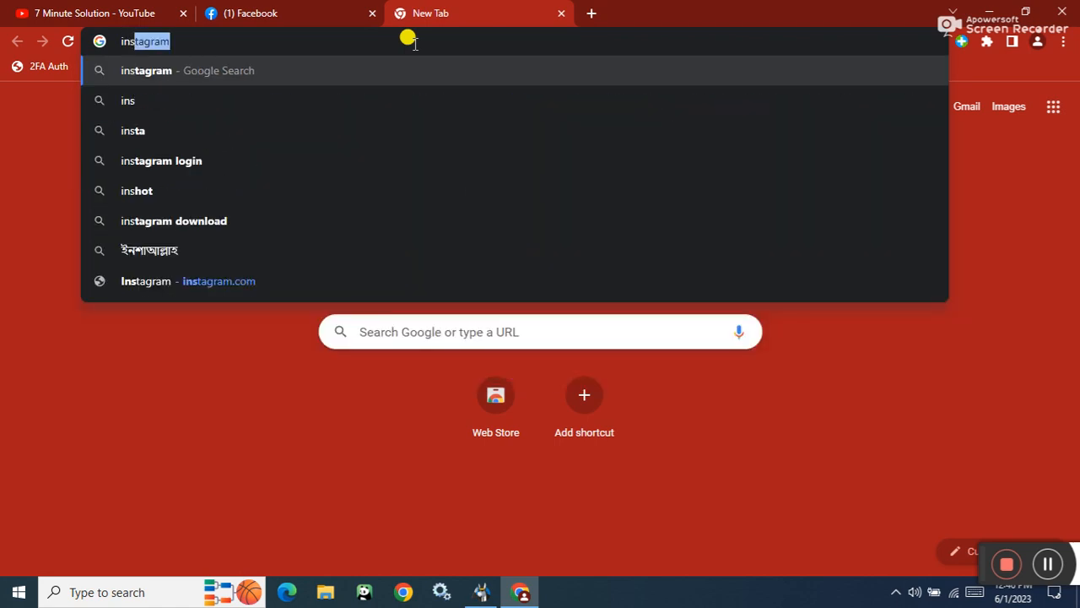
key(Return)
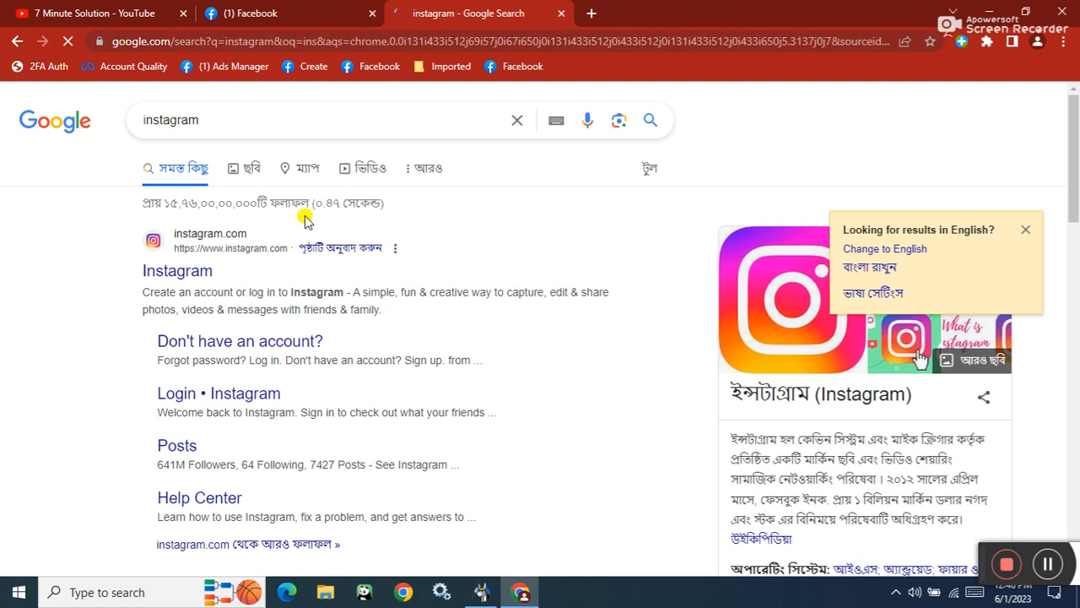
click(189, 281)
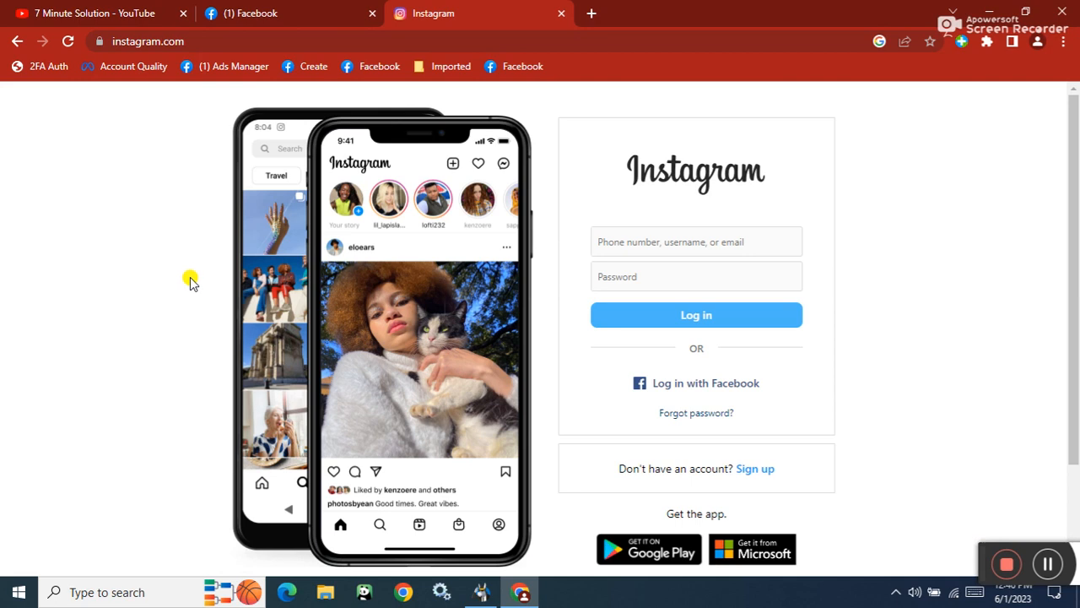
click(759, 470)
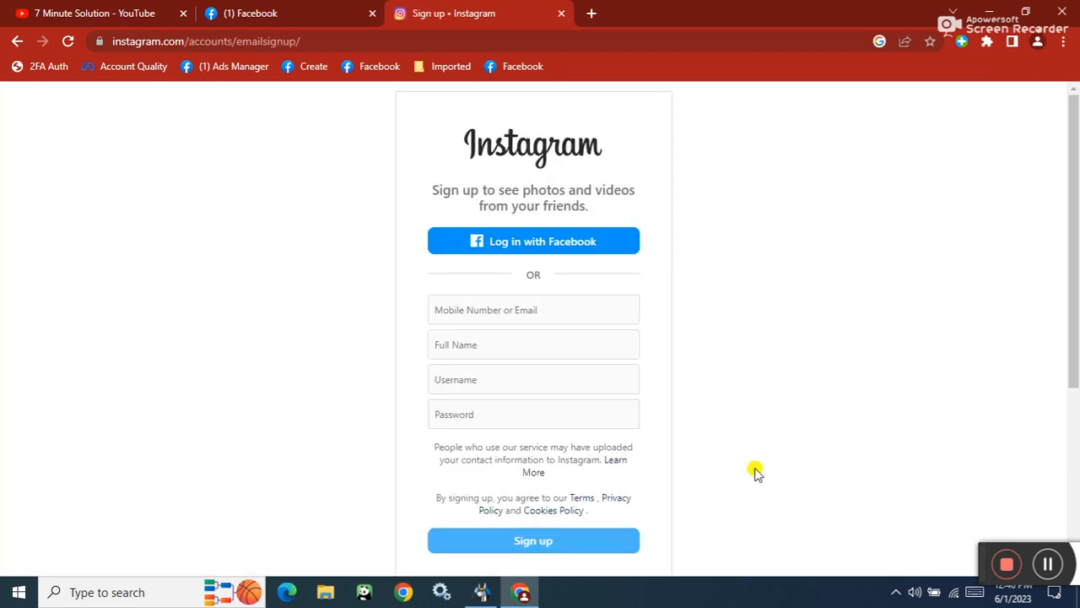
Sign up for Instagram with the Facebook account, grant access, and agree to finish adding the account
click(512, 245)
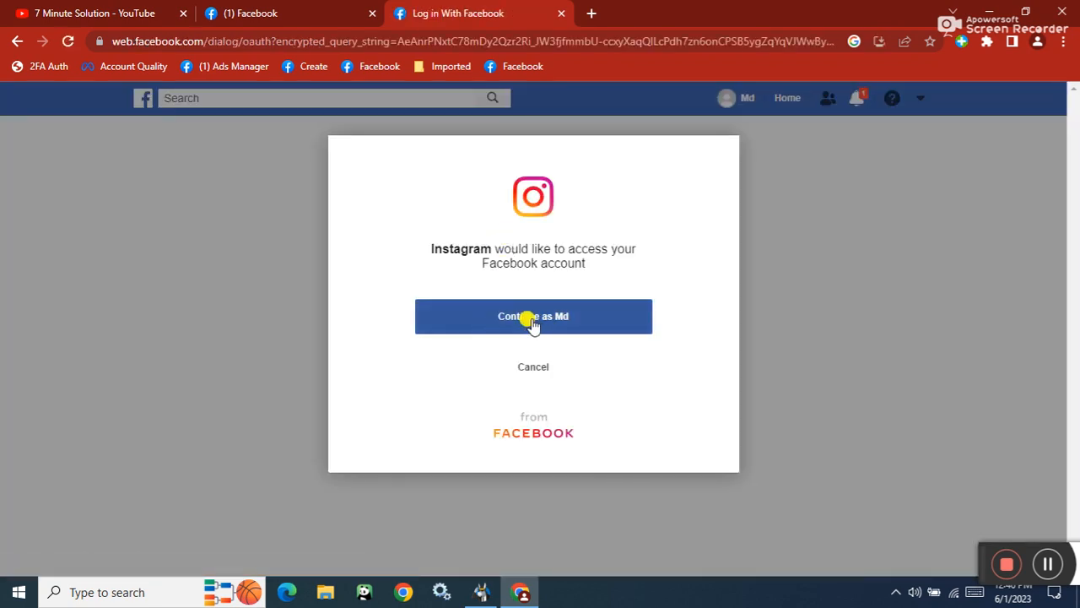
click(536, 323)
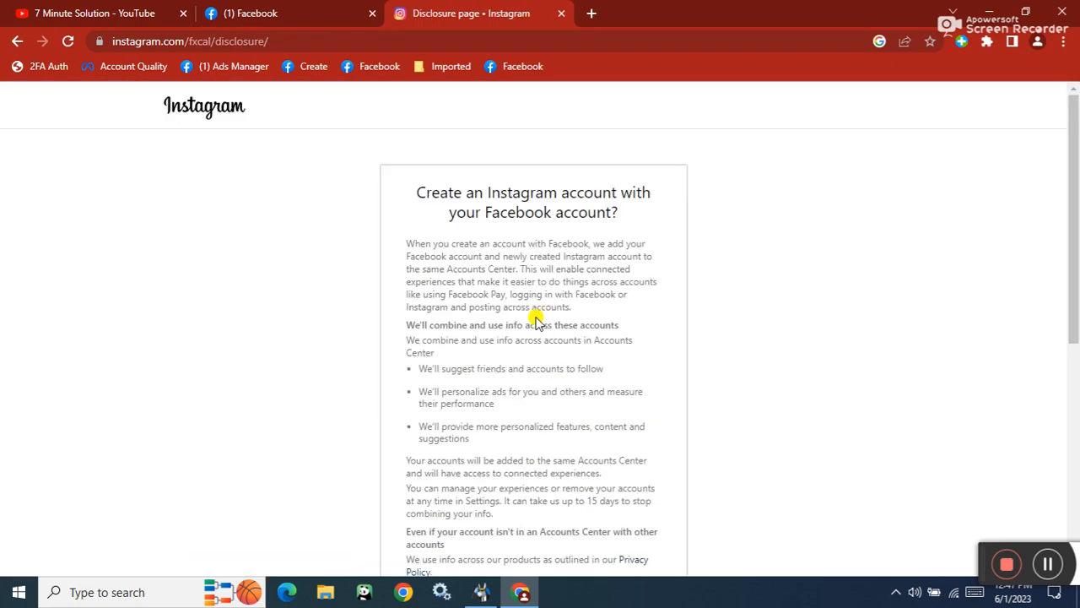
scroll(1078, 243, down, 5)
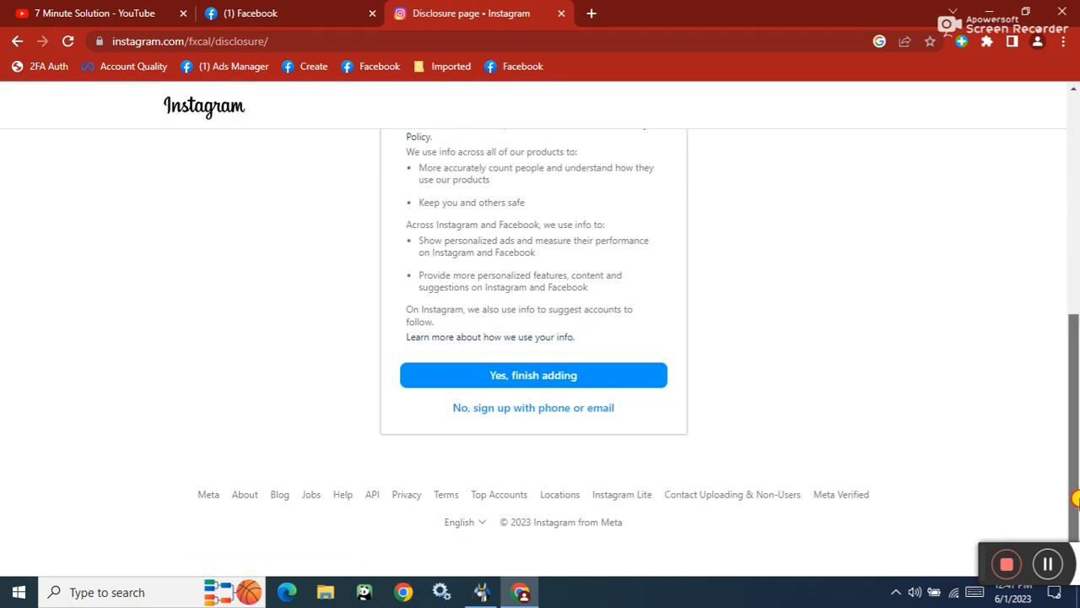
click(506, 377)
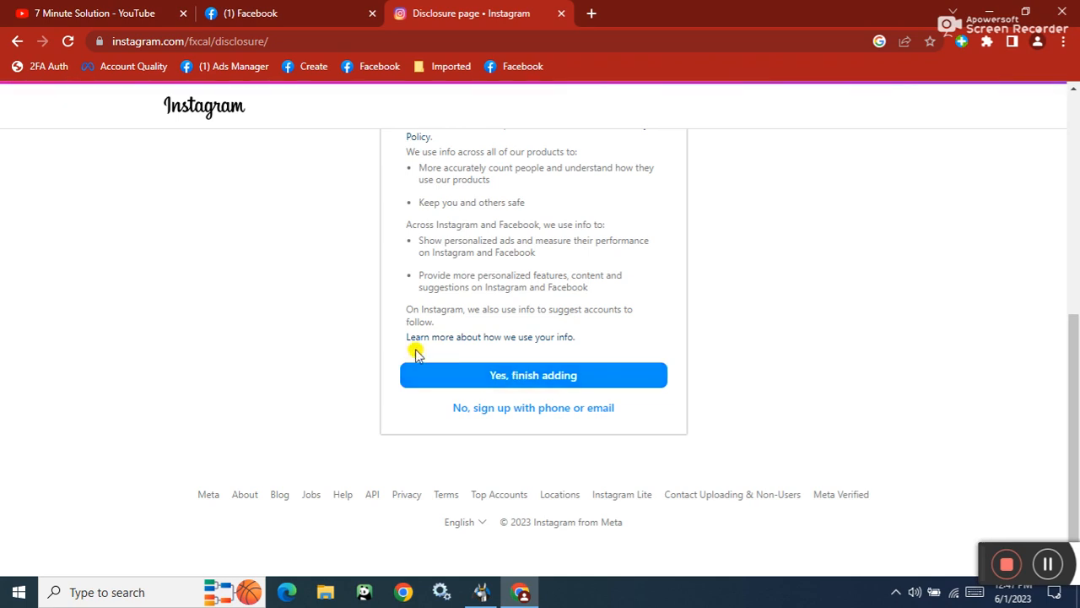
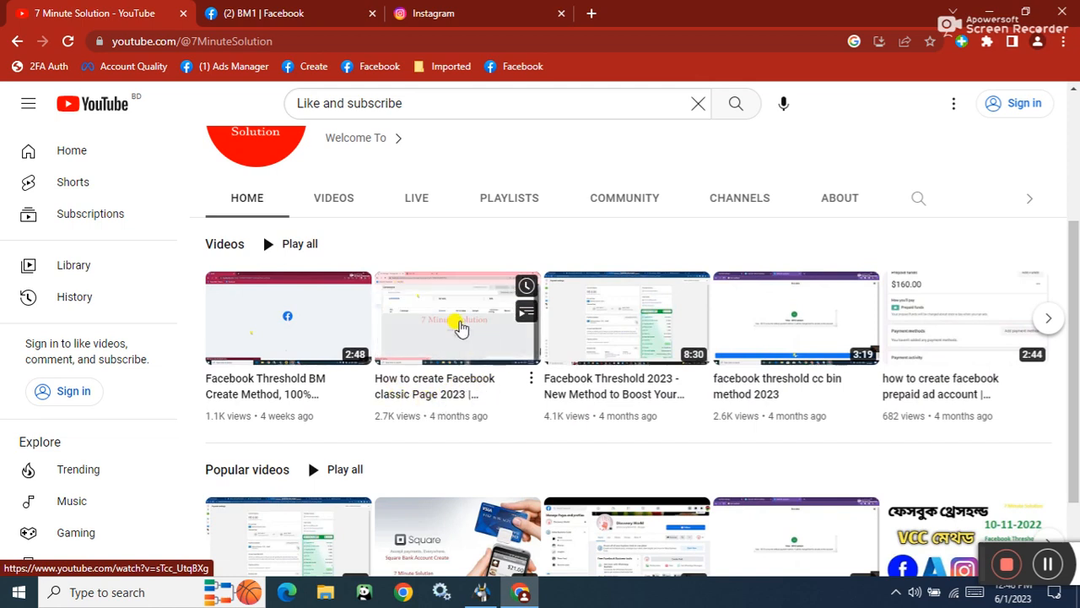
Return to the BM1 Page, leave the WhatsApp connection prompt, and open the Page's Meta Business Suite
click(293, 7)
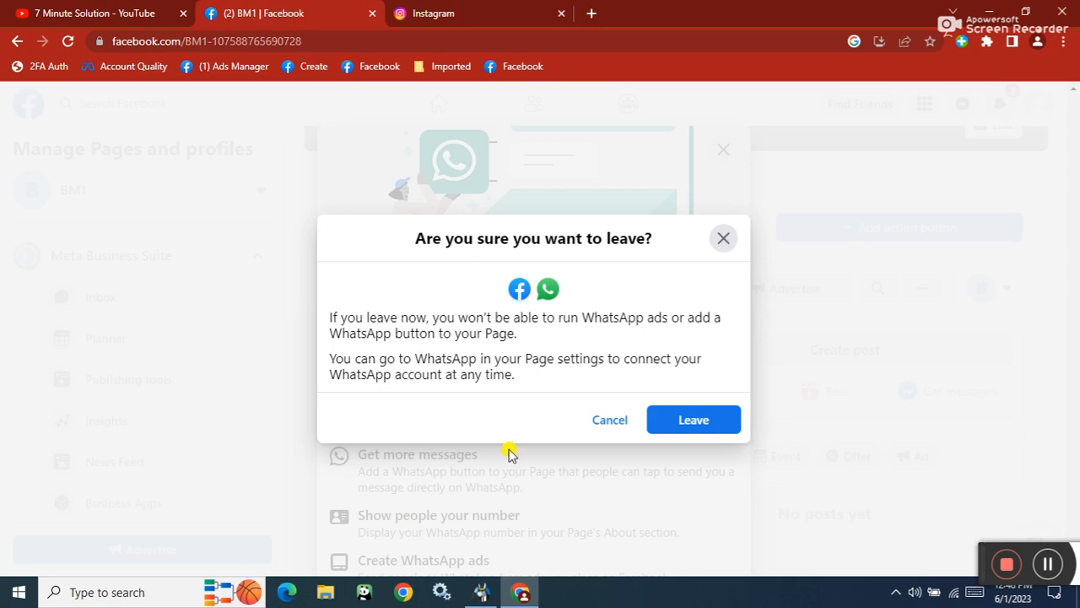
click(699, 422)
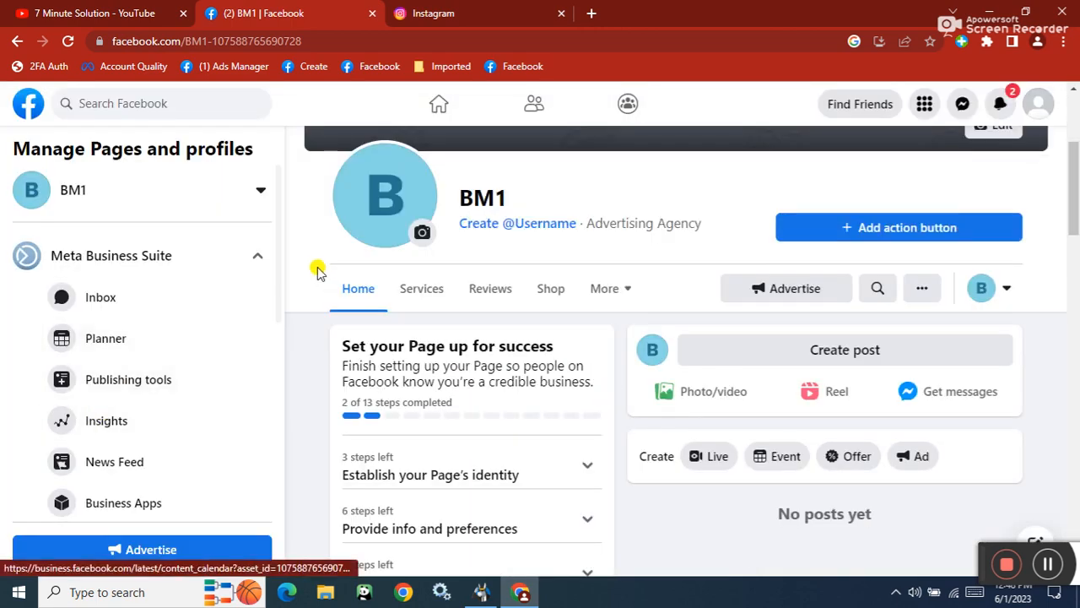
mouse_move(272, 198)
mouse_down()
mouse_move(275, 361)
mouse_move(281, 207)
mouse_up()
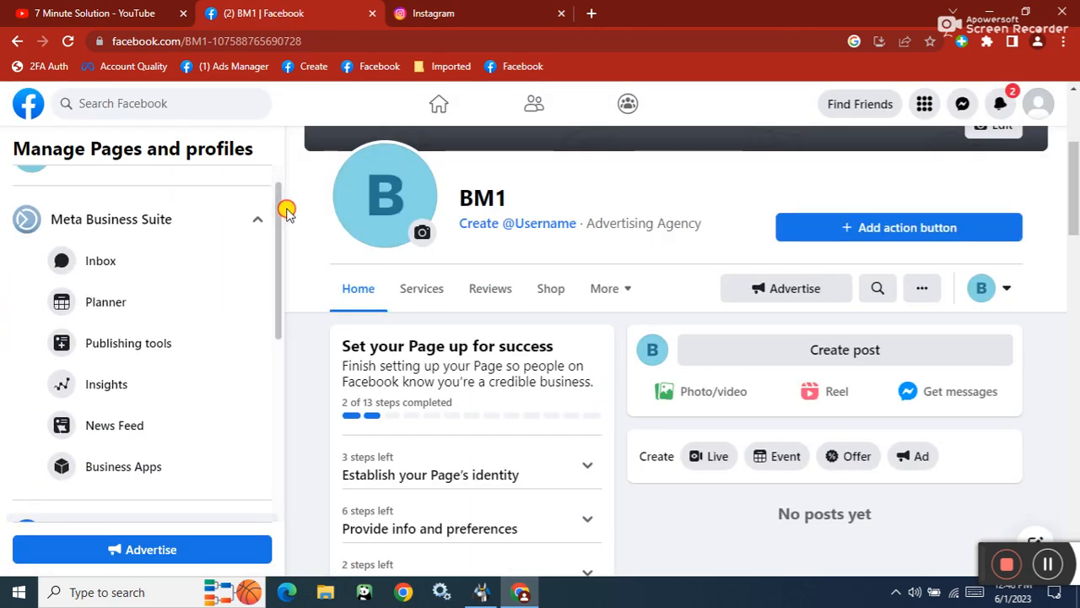
click(160, 228)
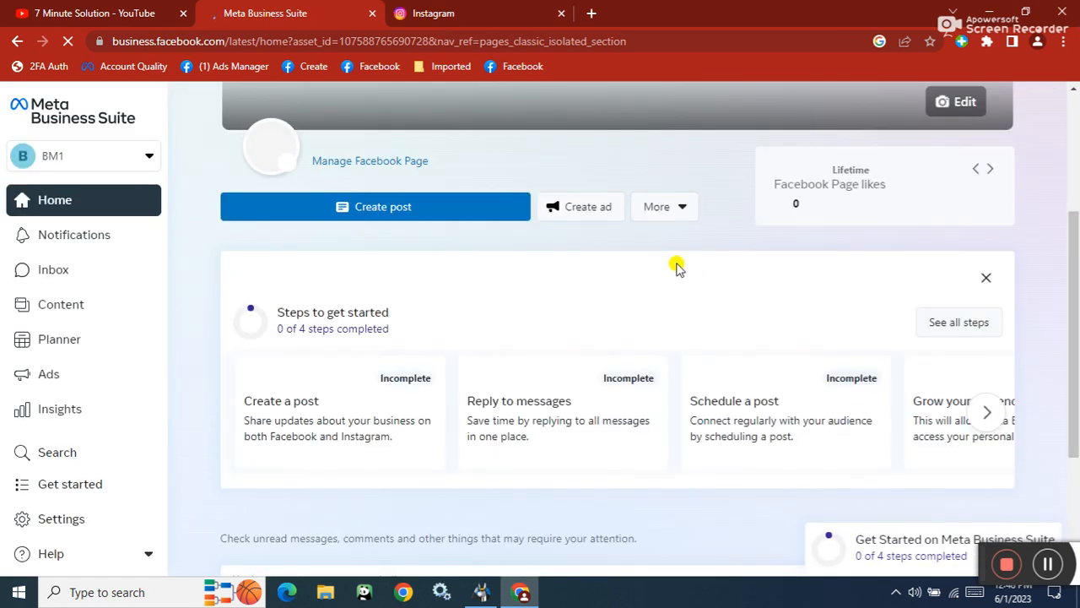
click(770, 151)
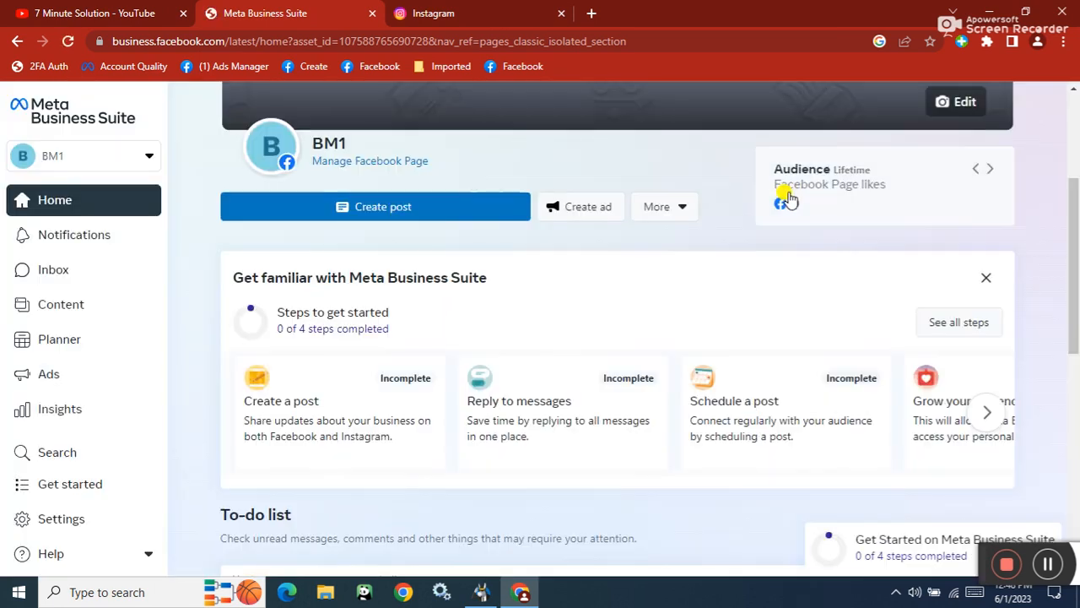
Start connecting Instagram to BM1 from Get started, allow Instagram message access in Inbox, and continue with the signed-in Instagram account
click(53, 487)
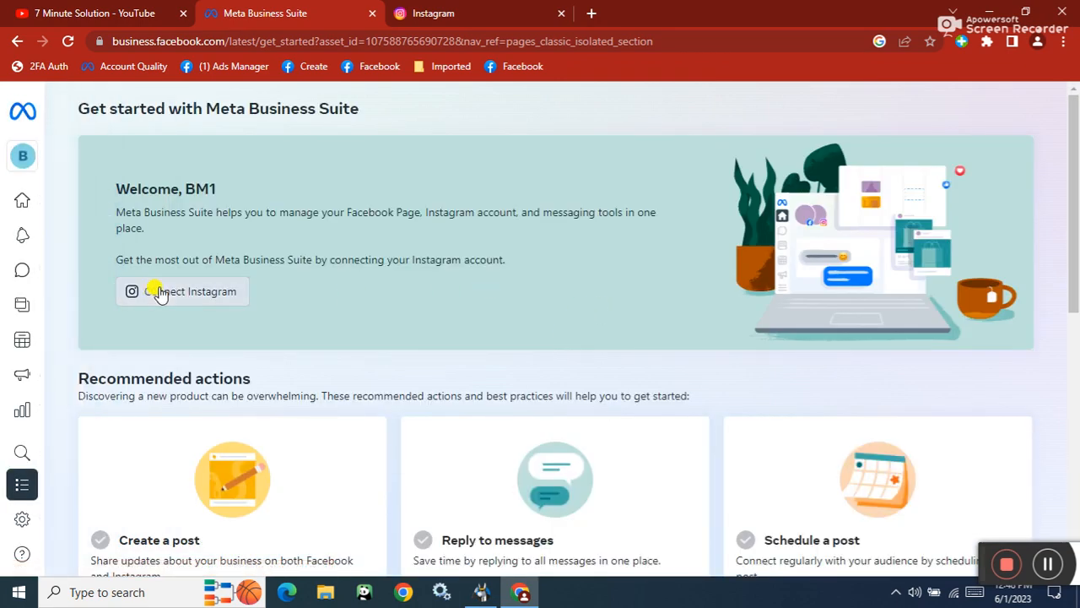
drag(1074, 262, 1065, 135)
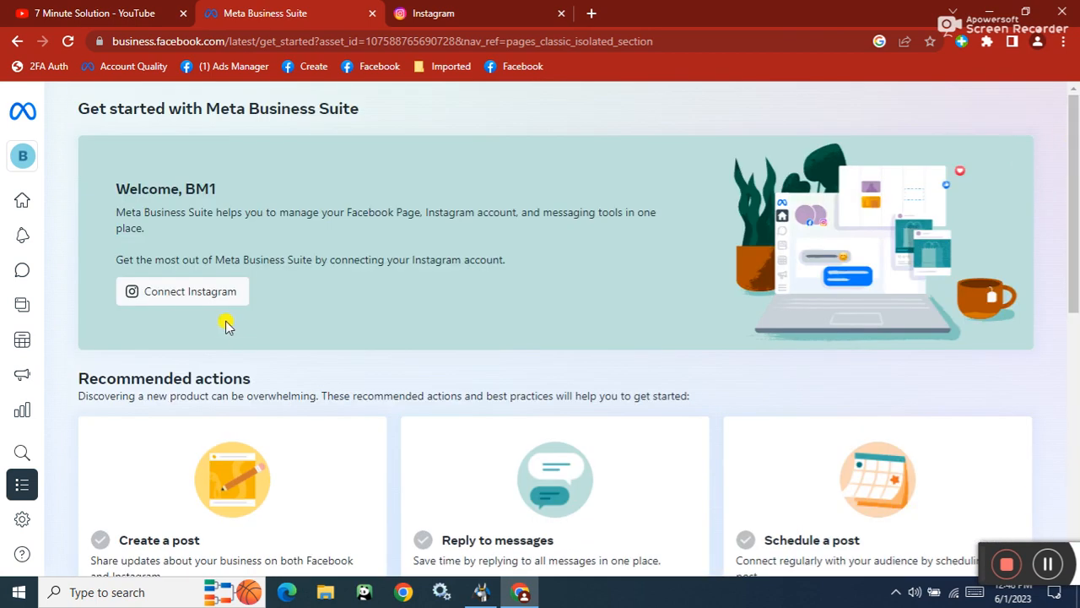
click(185, 297)
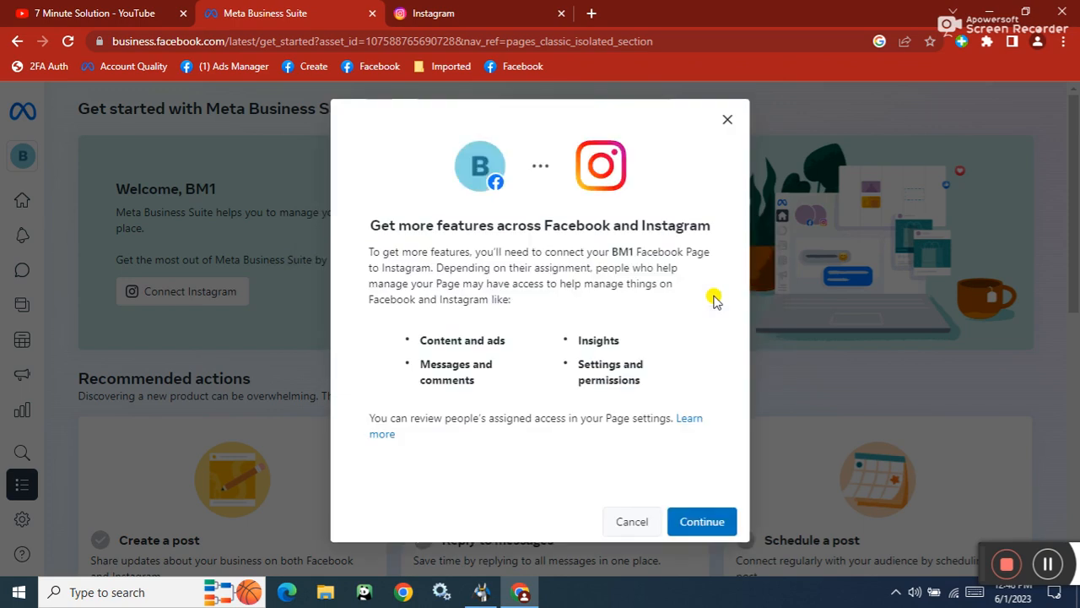
click(700, 525)
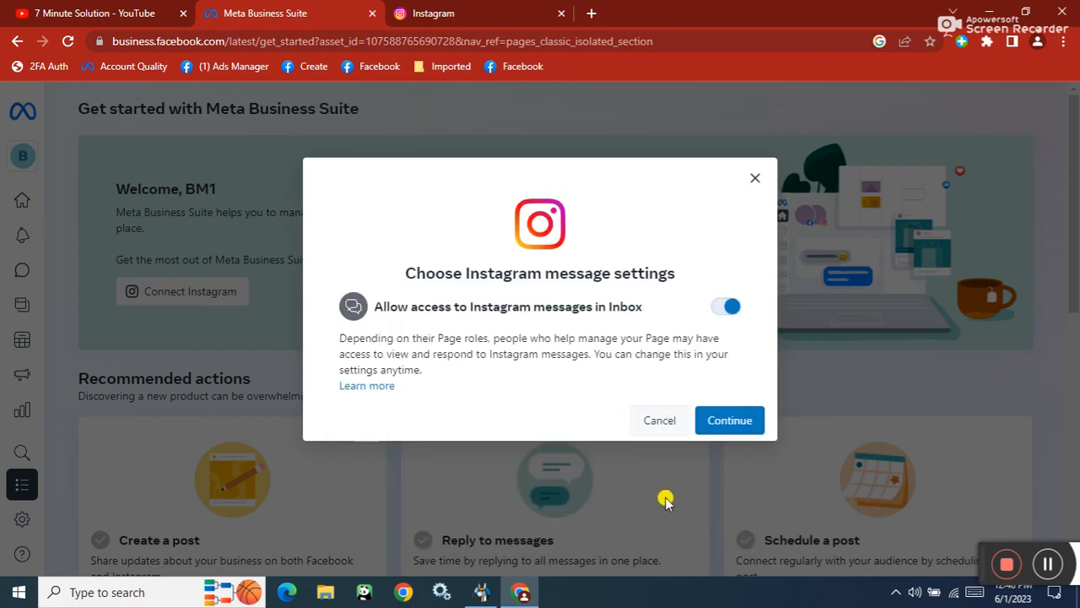
click(728, 424)
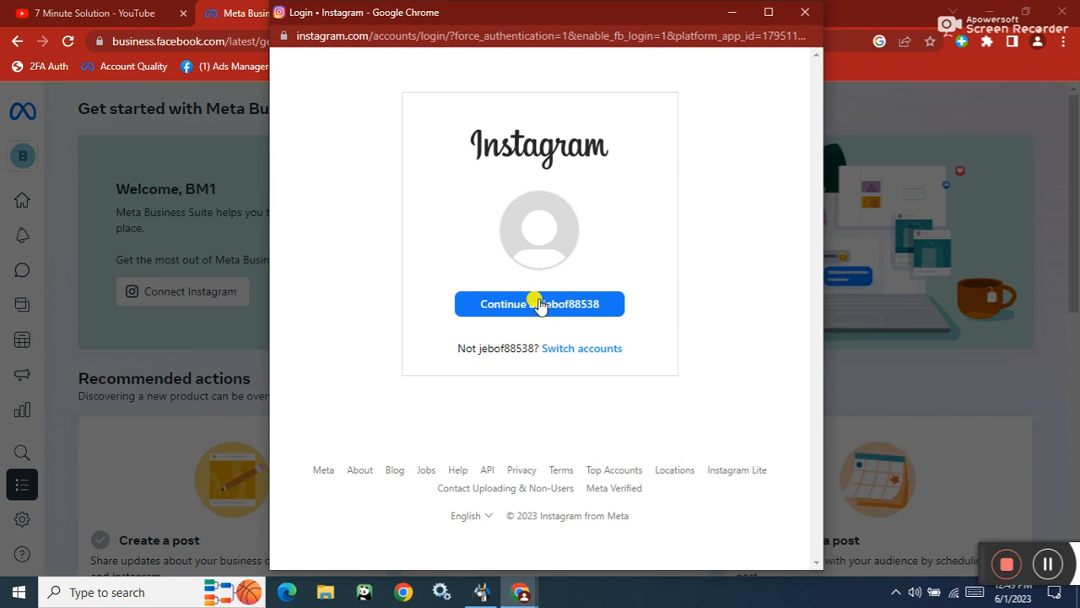
click(541, 305)
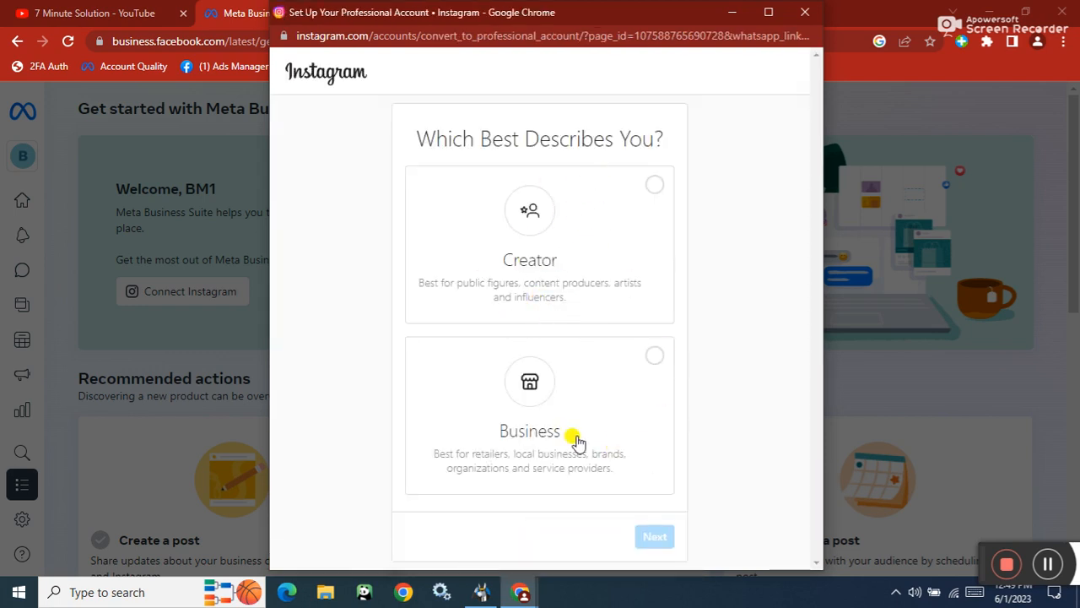
Set up the Instagram professional account as Creator in the Product/service category and finish connecting it to BM1
click(624, 205)
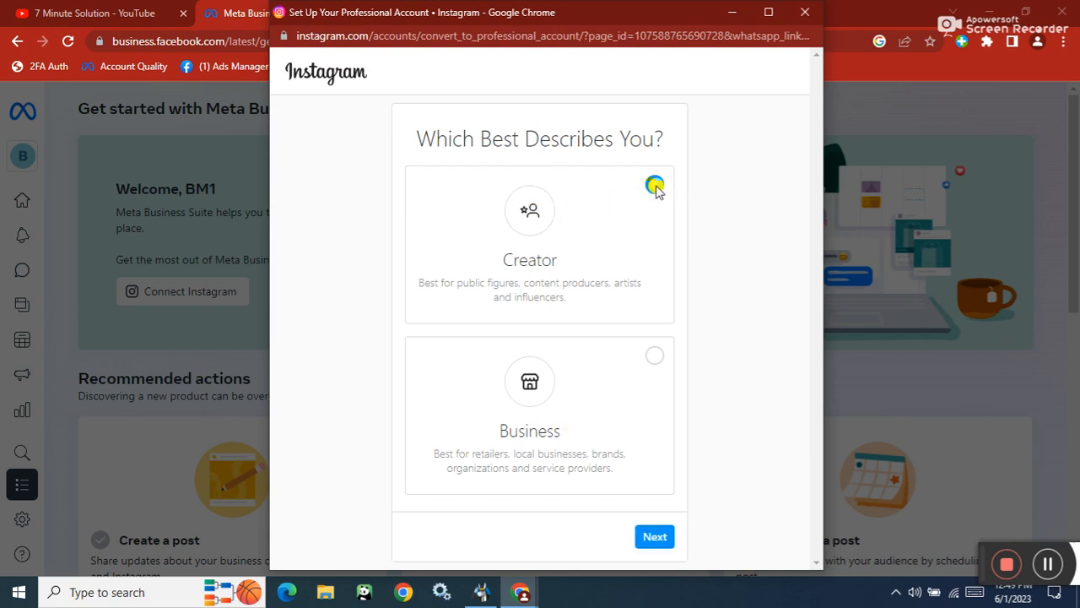
click(655, 536)
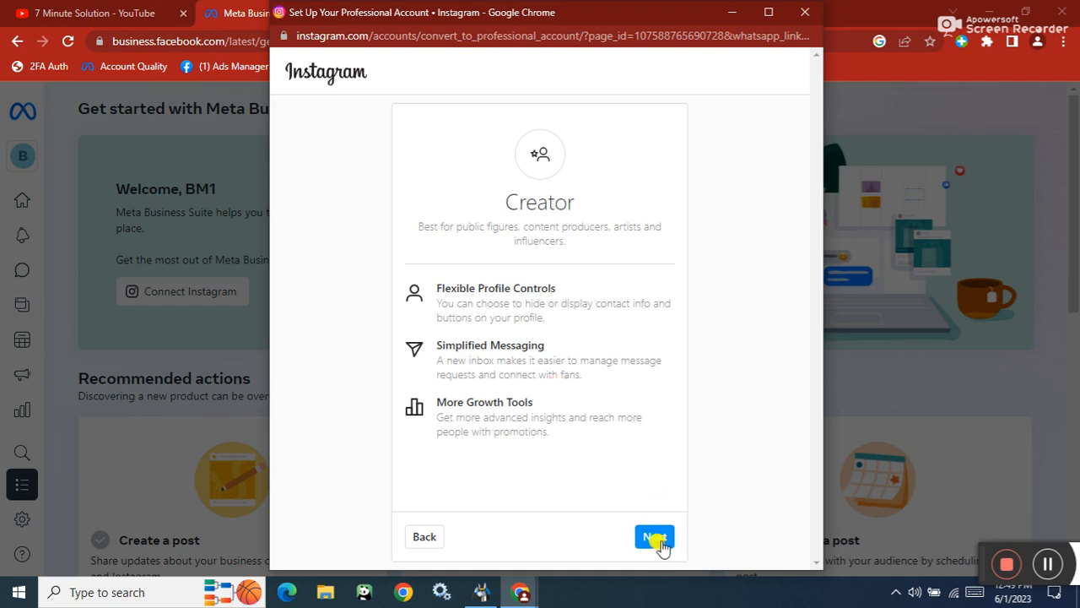
click(656, 538)
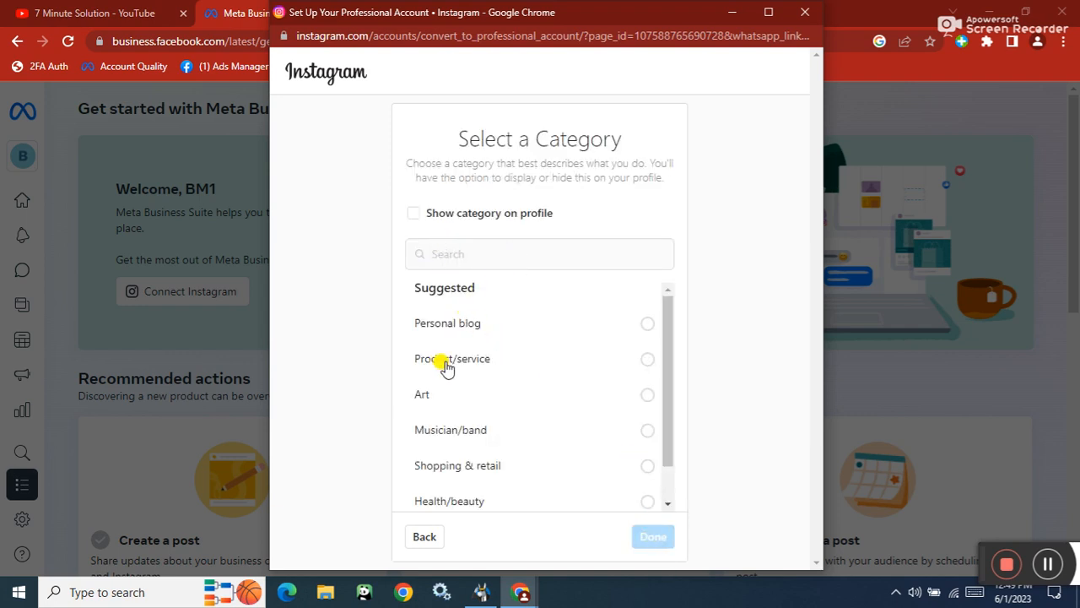
click(470, 363)
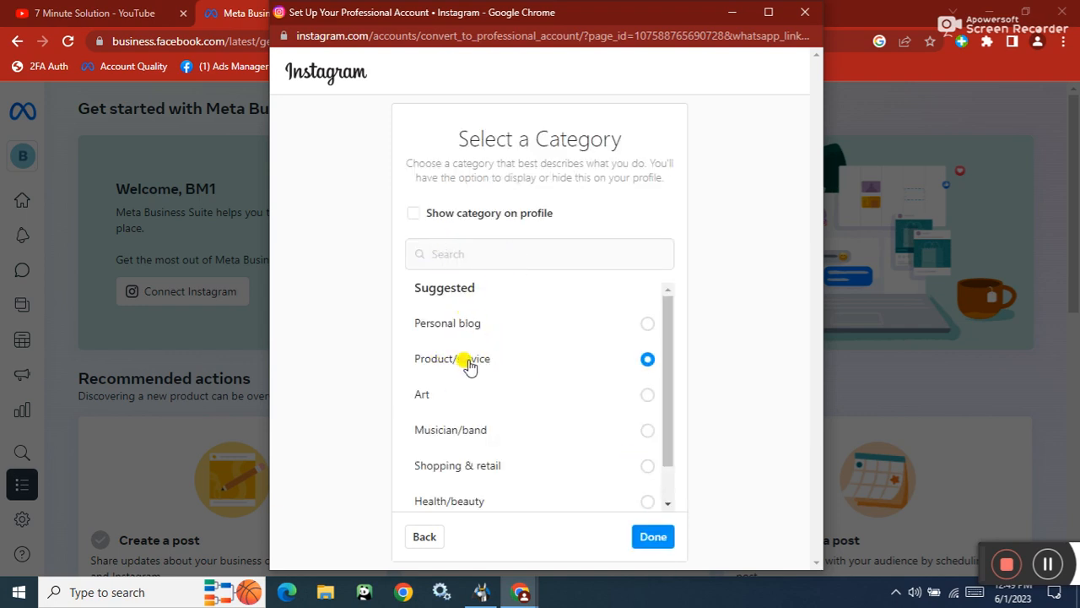
click(652, 534)
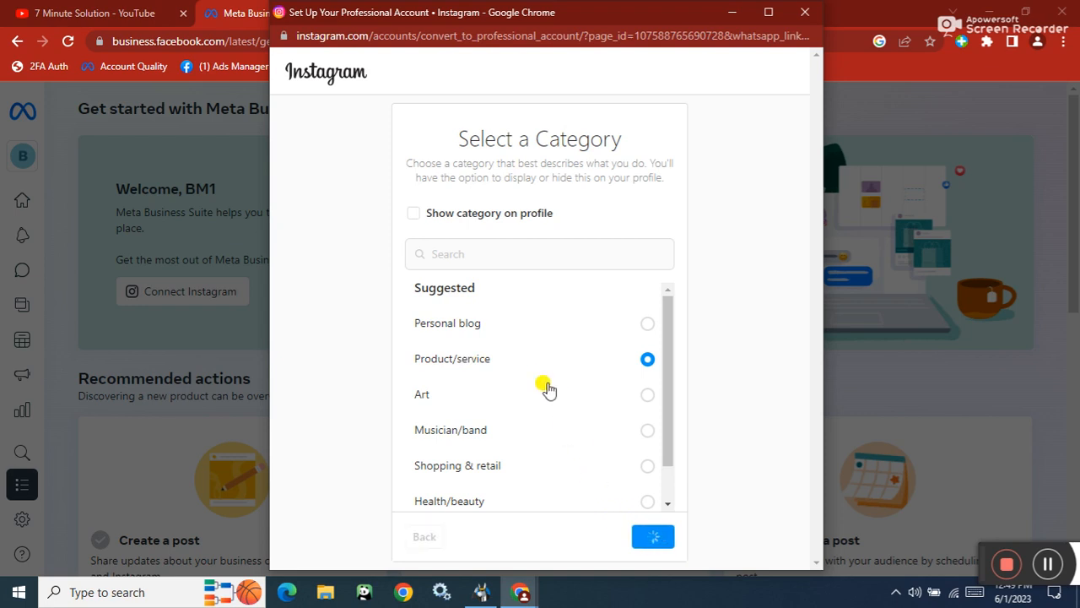
click(652, 537)
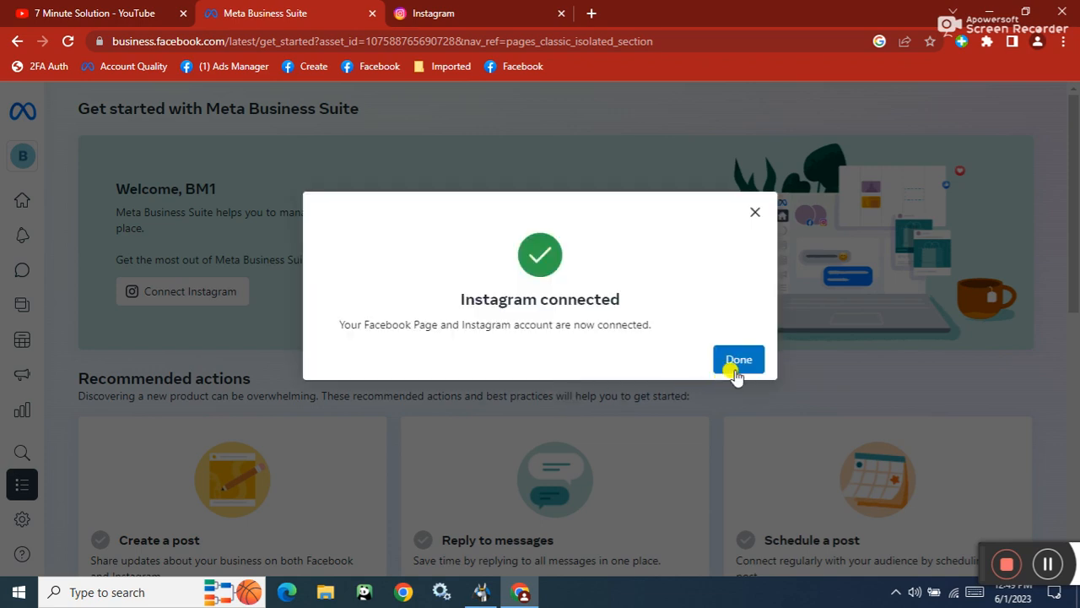
click(739, 361)
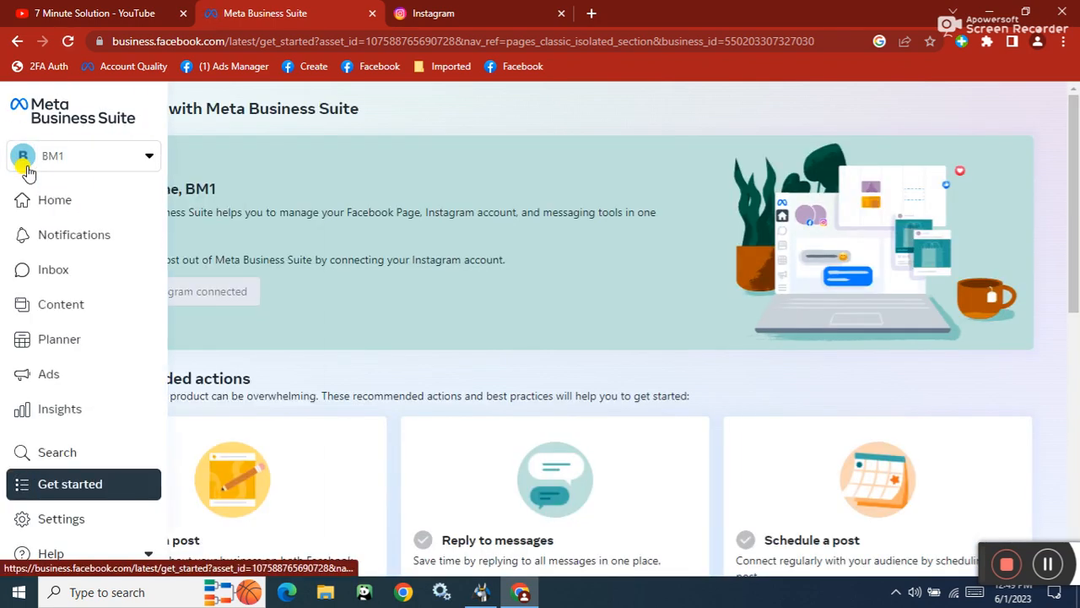
Open the settings of the Business Account that contains BM1 from the business asset list
click(28, 168)
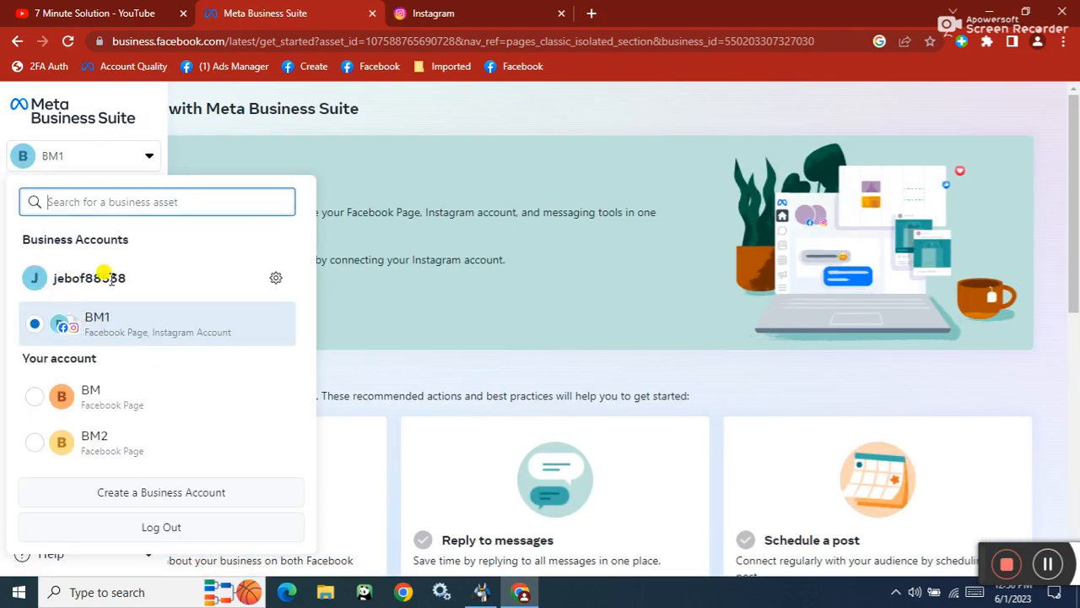
right_click(276, 285)
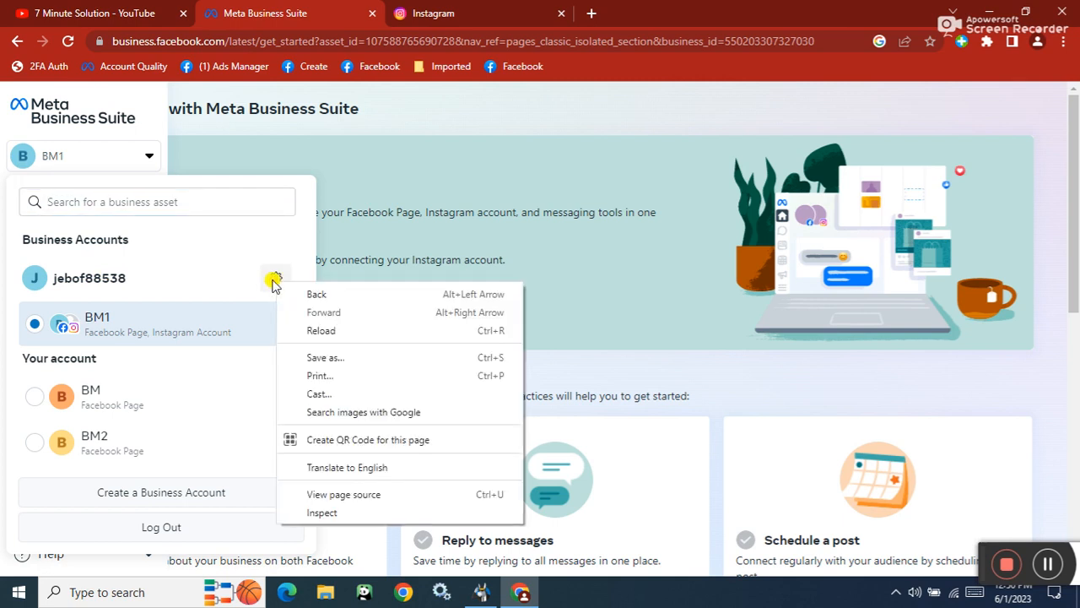
click(274, 279)
click(275, 278)
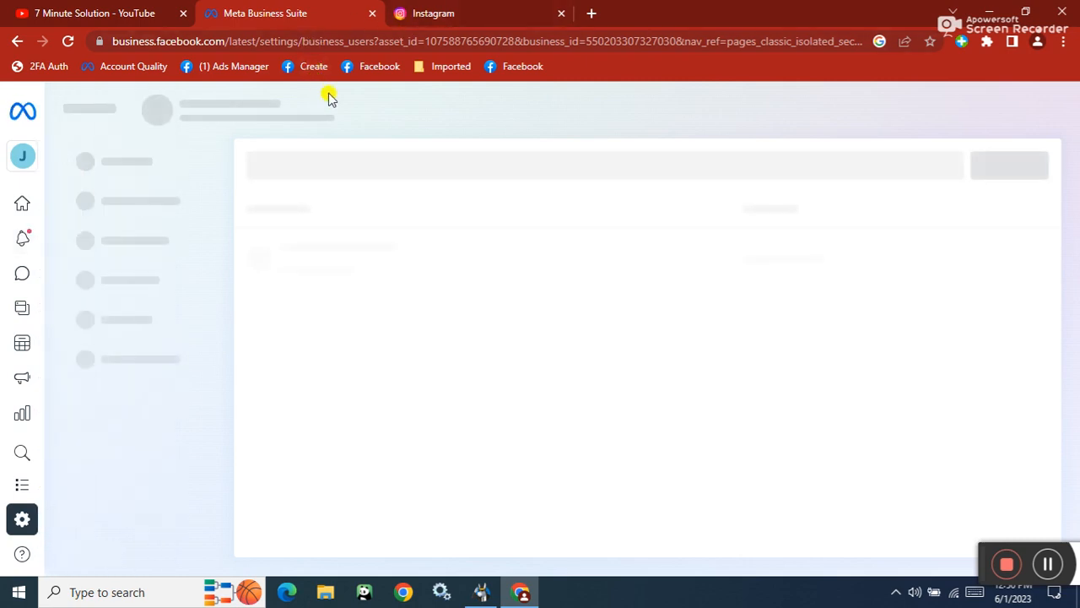
Open the Account Quality bookmark in a new tab, load Facebook in the current tab, and switch to Account Quality
right_click(133, 67)
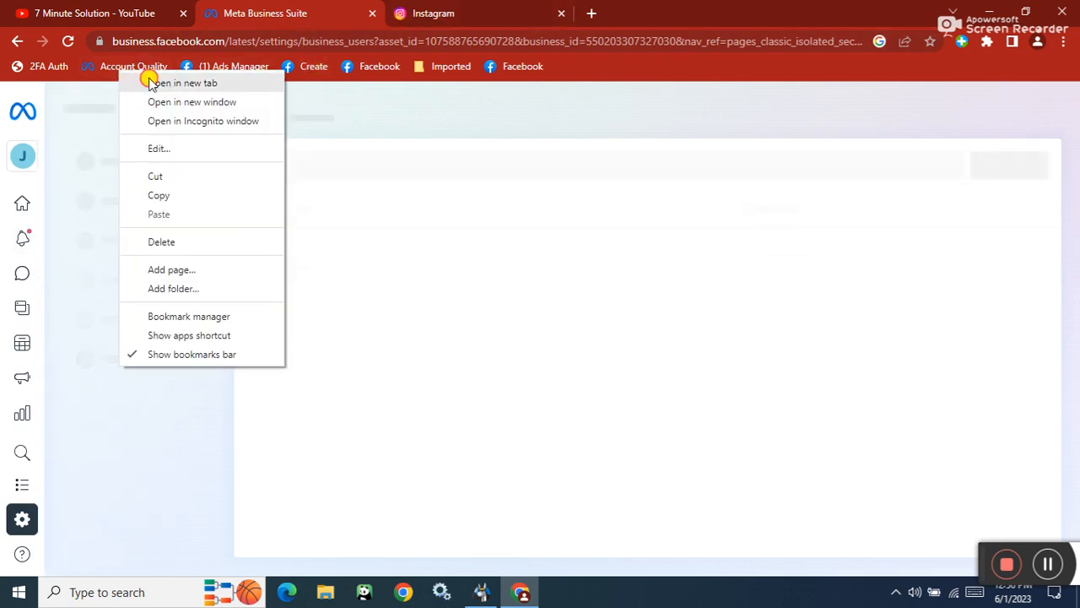
click(146, 81)
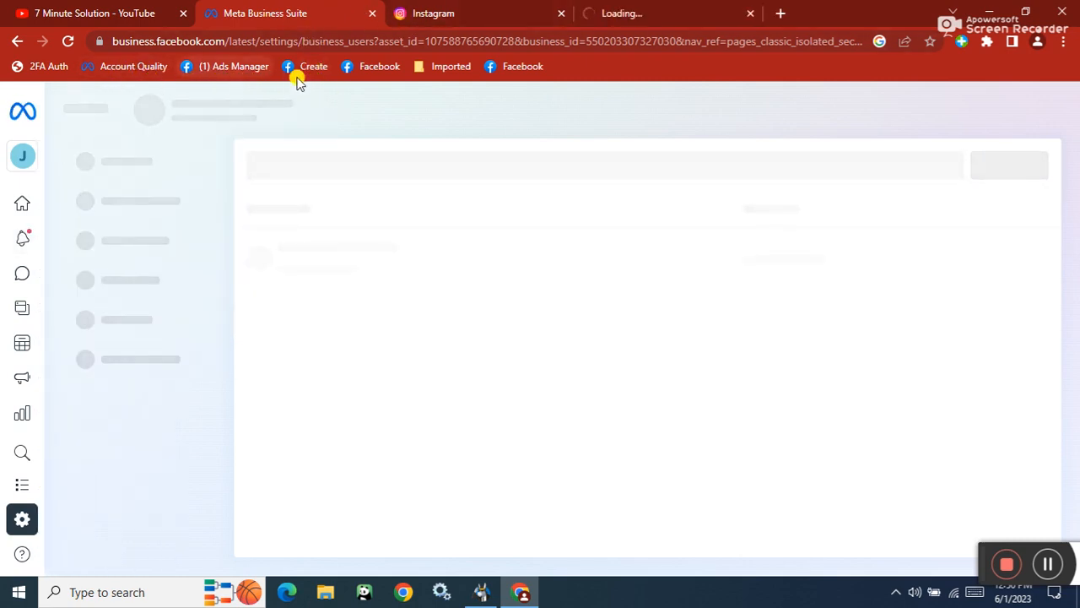
click(509, 65)
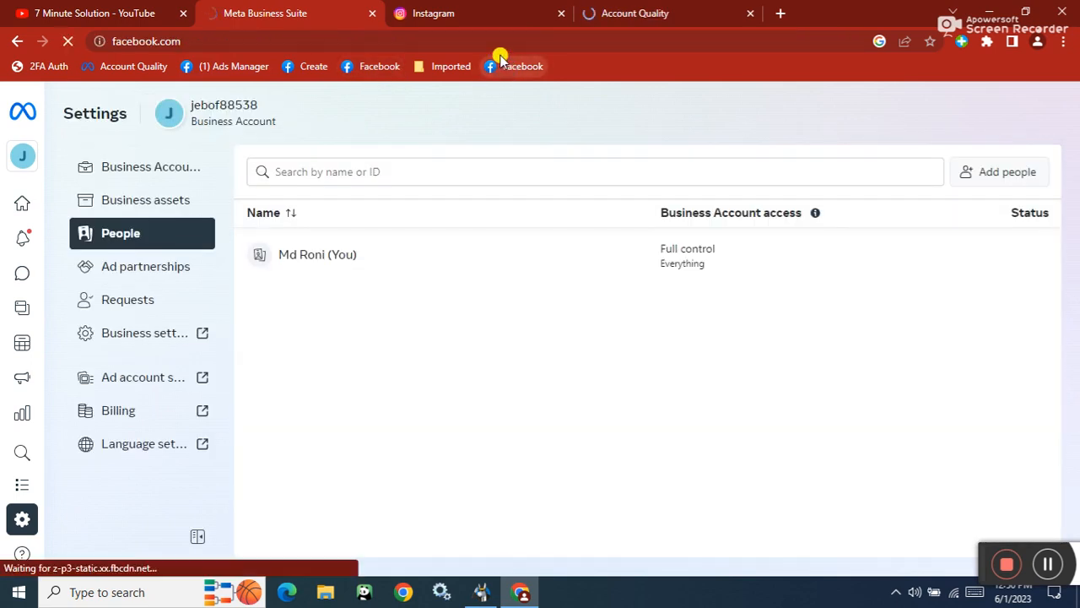
click(650, 10)
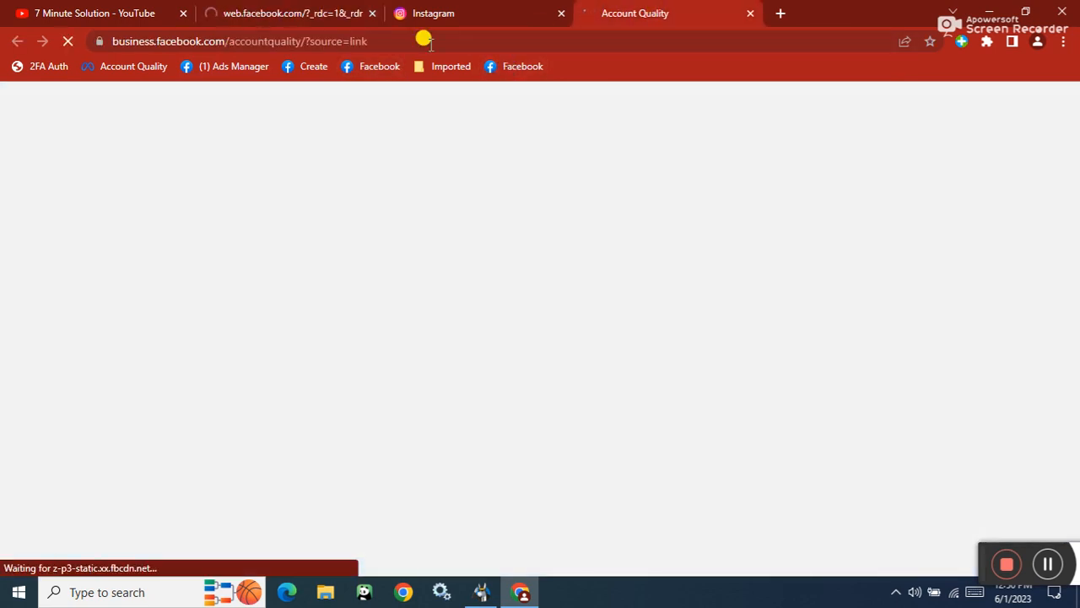
Dismiss the Account Overview update notice in Account Quality, open the Business Account's settings, and expand its account list
click(431, 11)
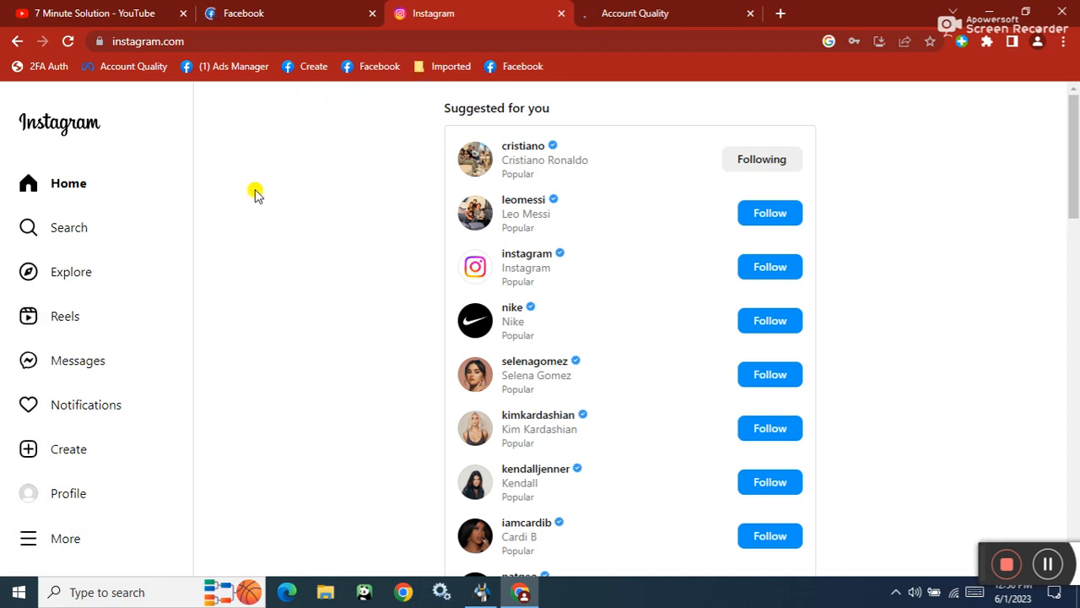
click(633, 10)
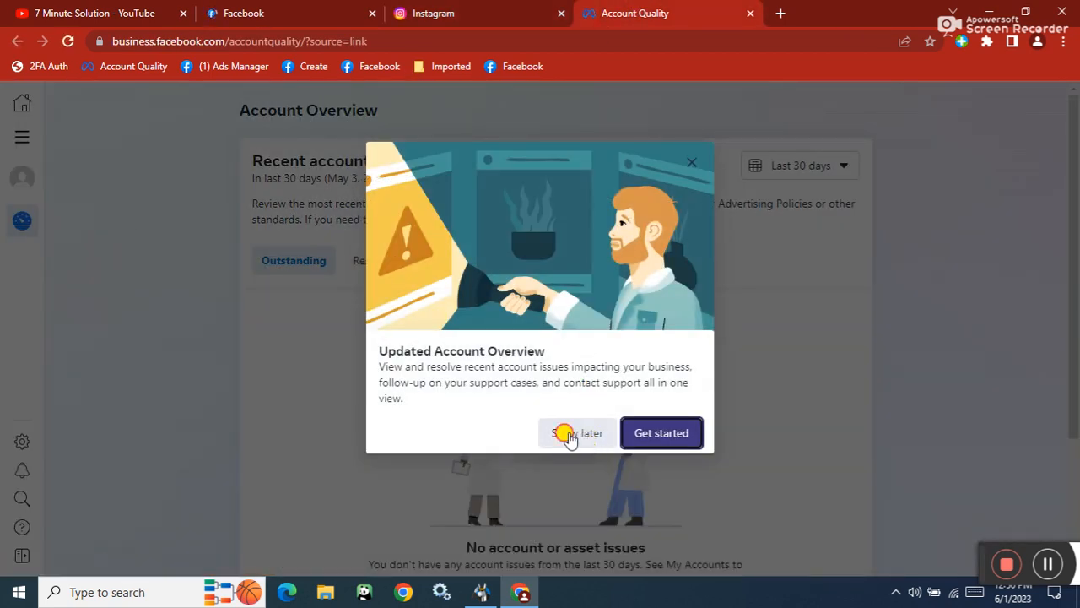
click(567, 432)
click(22, 178)
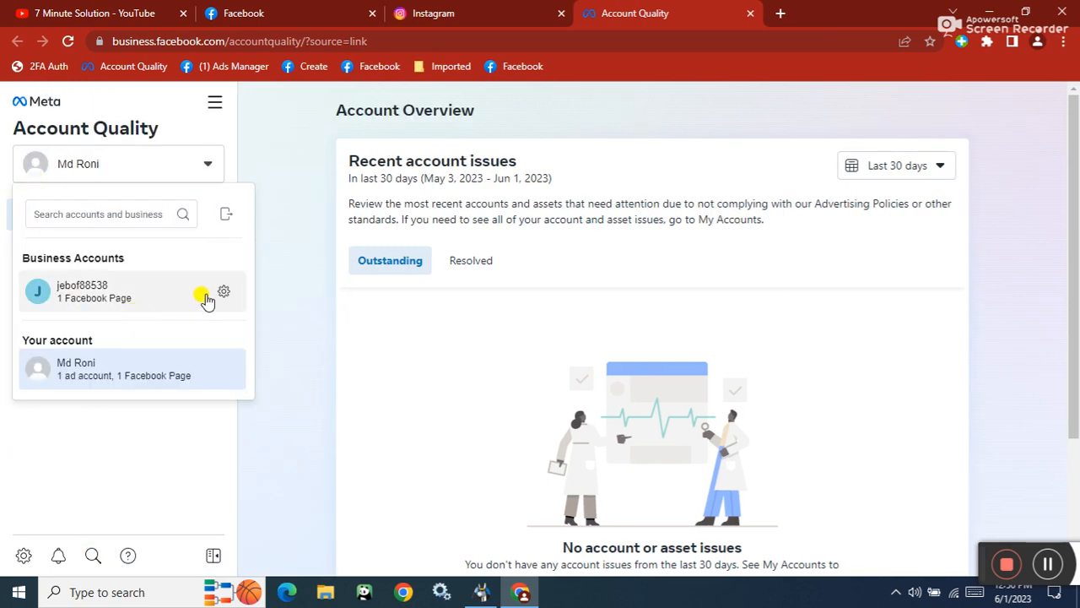
click(220, 293)
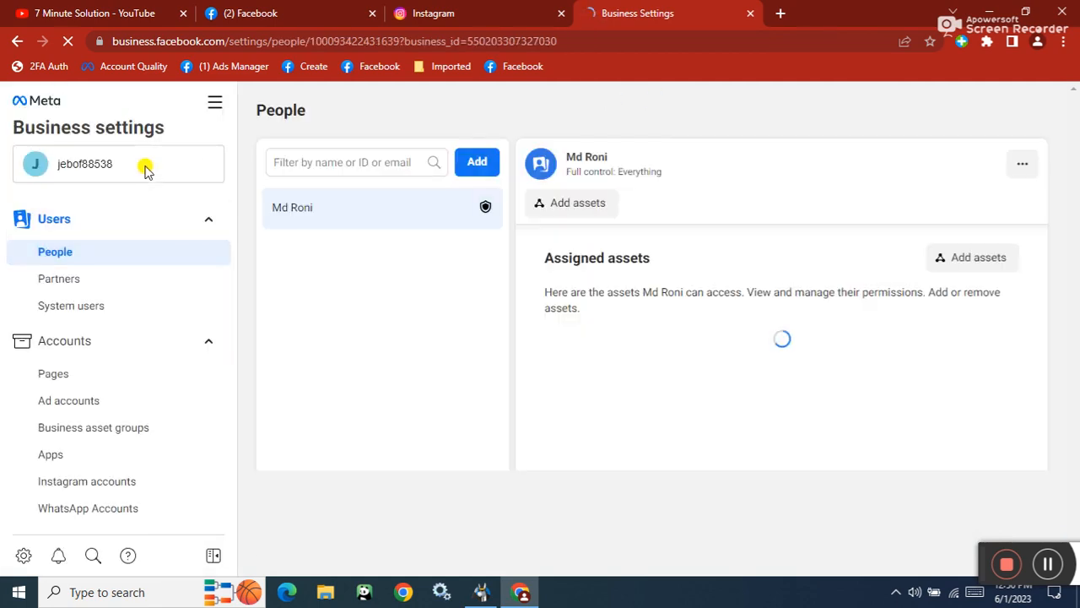
click(144, 164)
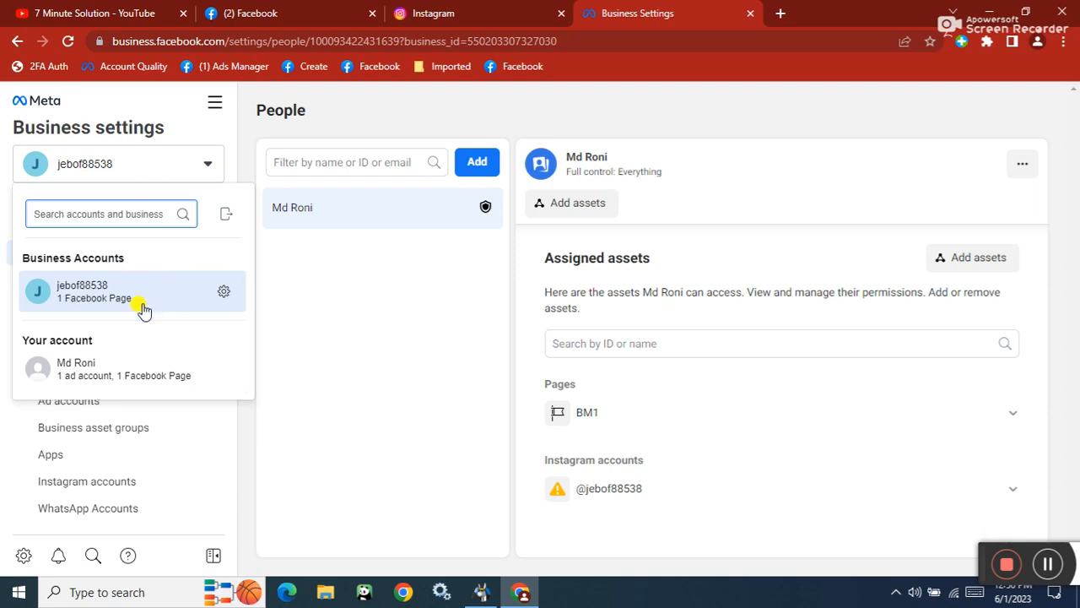
Return to the Facebook home feed and dismiss the Remember Password prompt
click(426, 12)
click(295, 8)
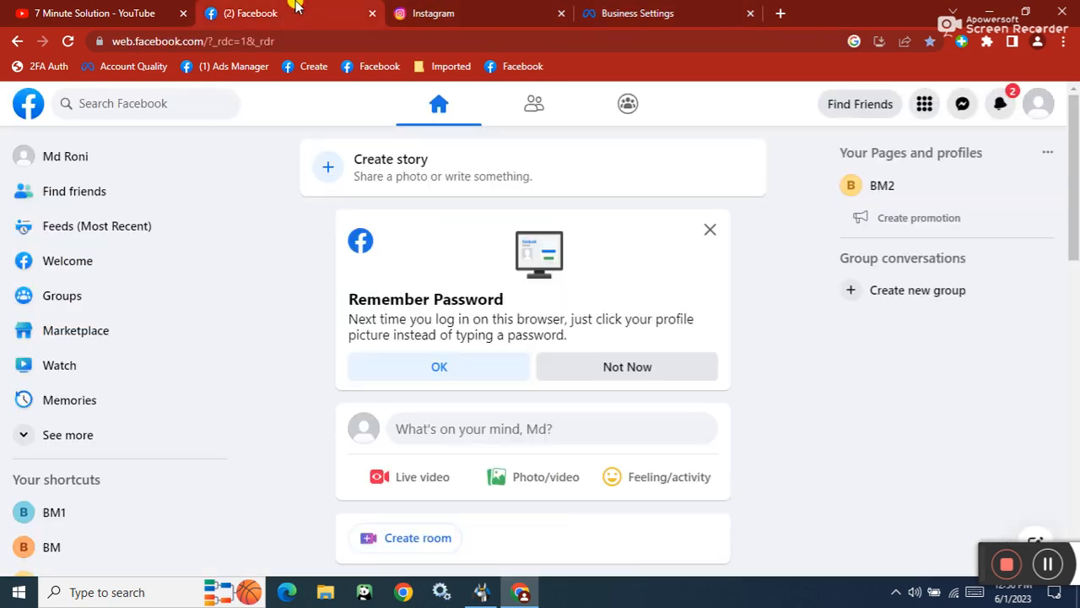
click(709, 231)
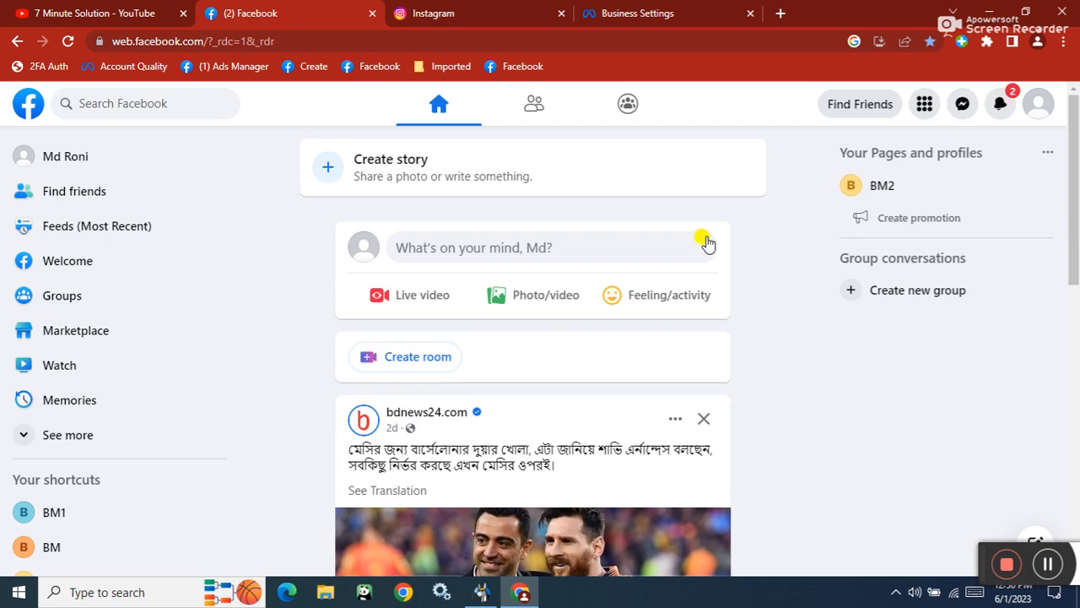
Open the Instagram account's settings, reload the page, and dismiss the Accounts Center notice
click(474, 10)
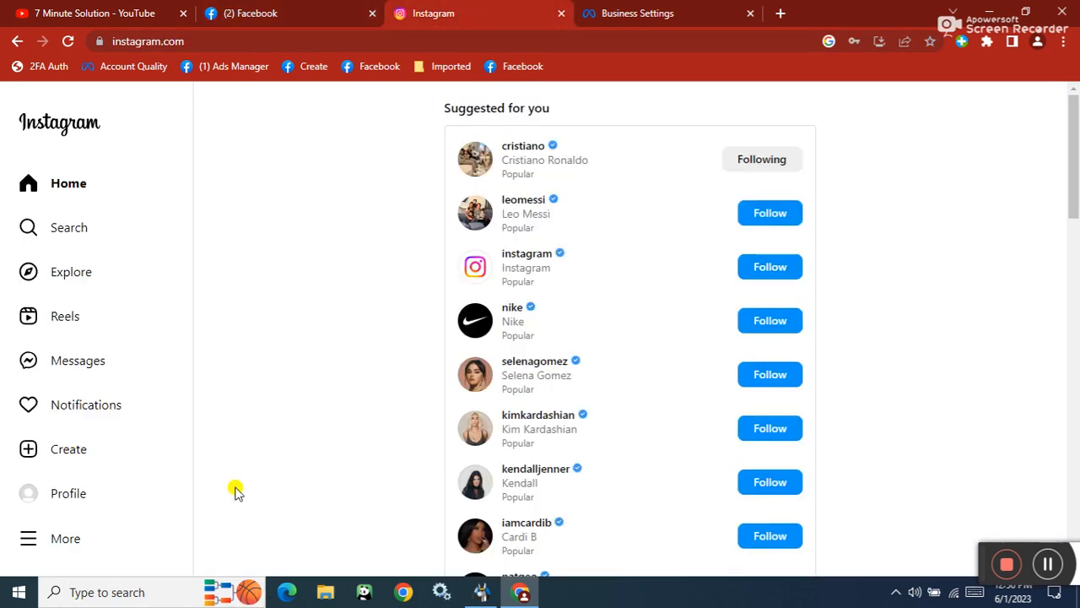
click(56, 549)
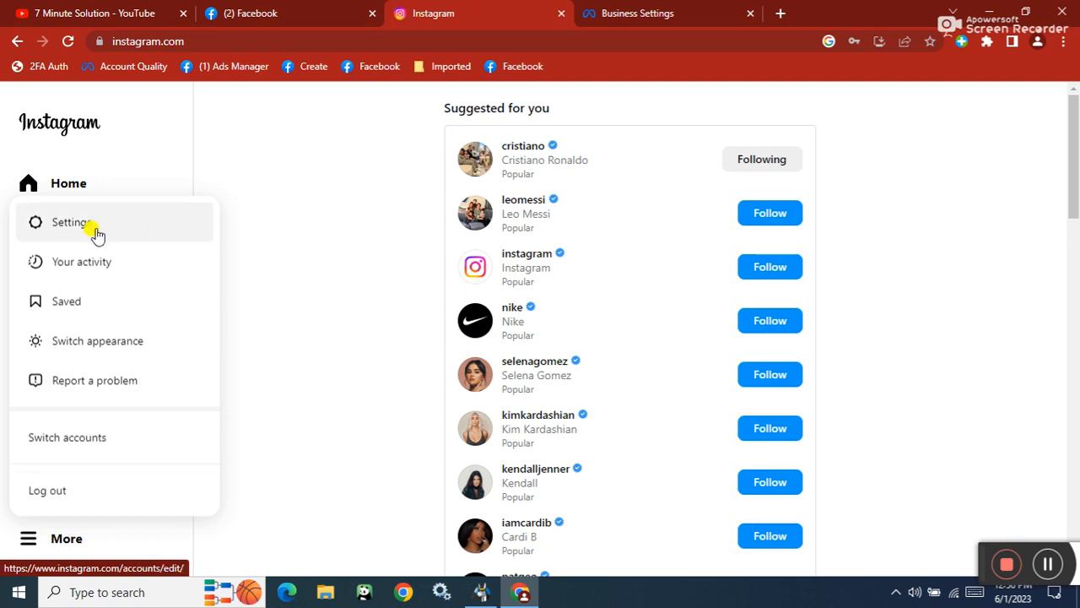
click(62, 235)
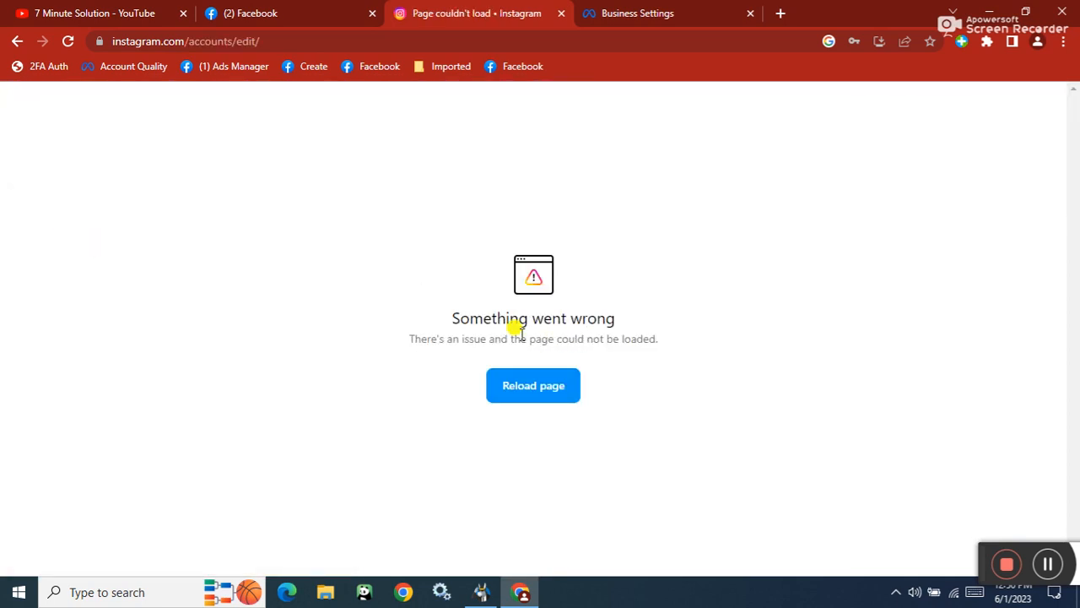
click(529, 386)
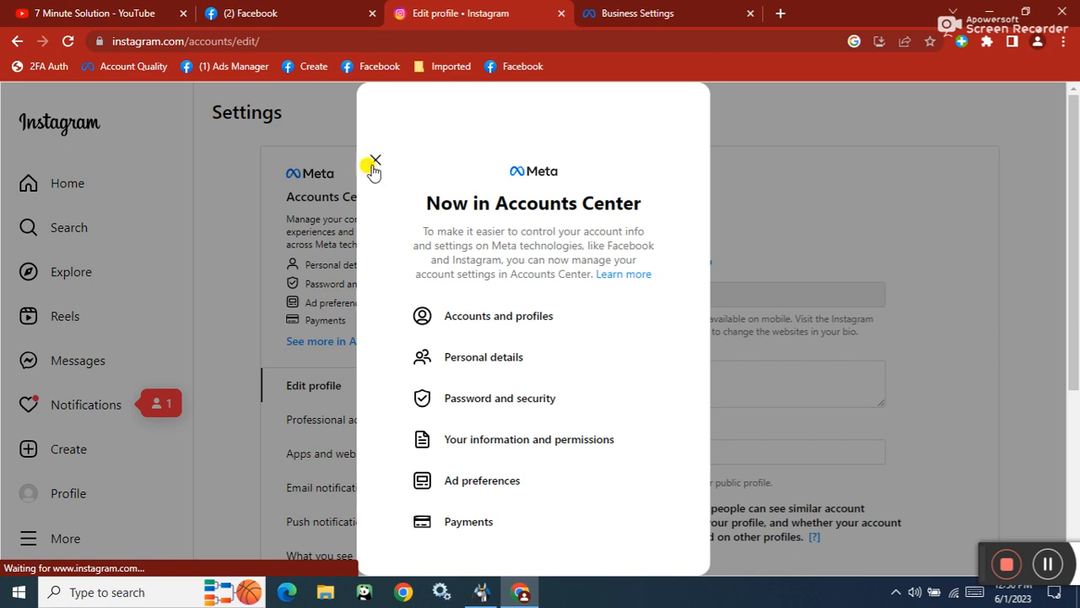
click(375, 162)
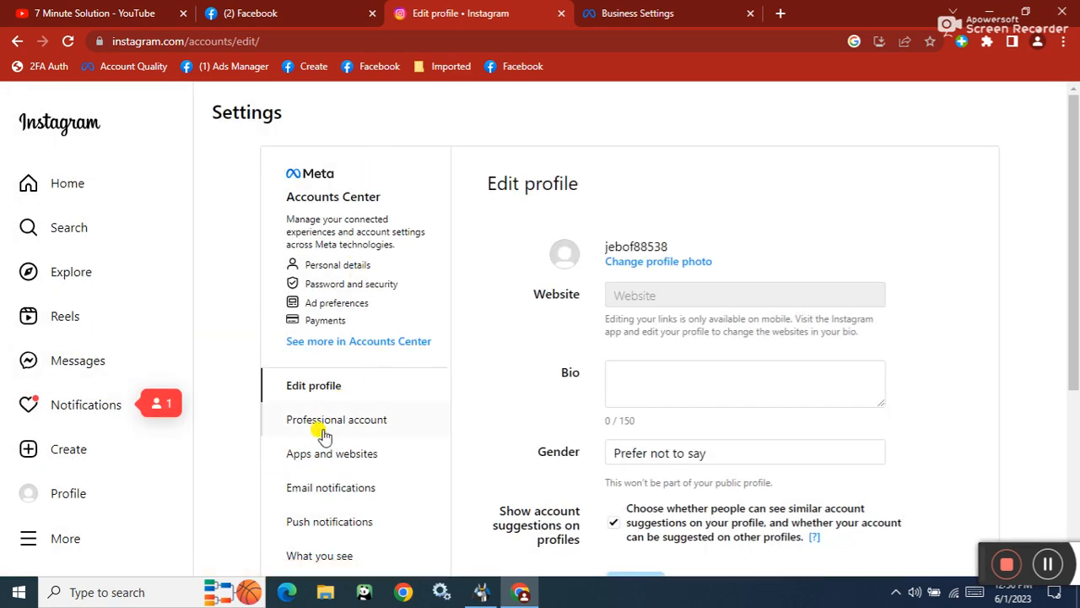
Remove the linked Facebook account from the Instagram account's Accounts Center
click(324, 271)
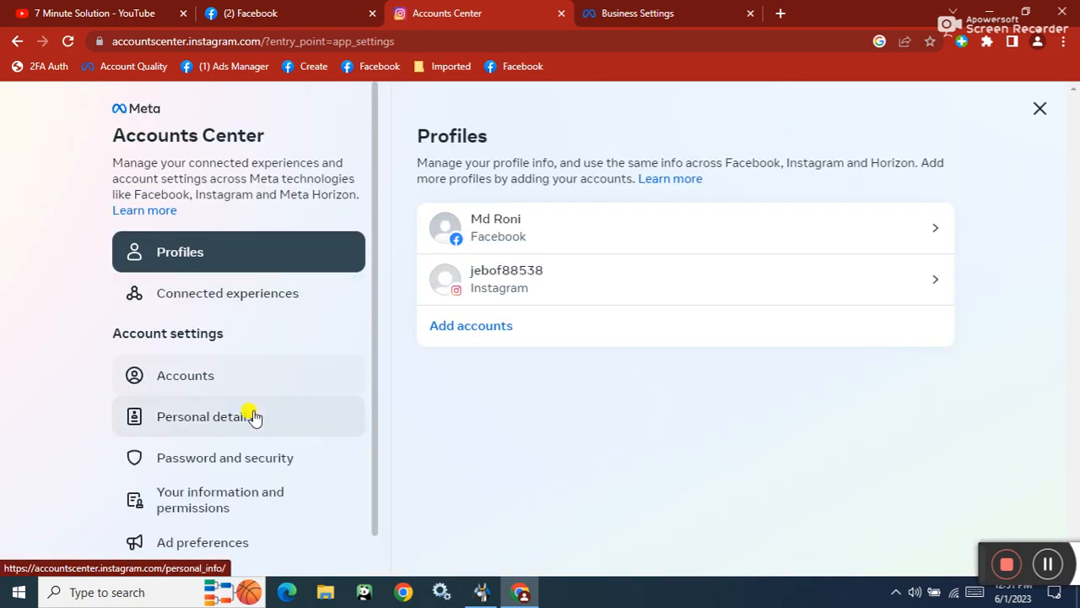
click(203, 385)
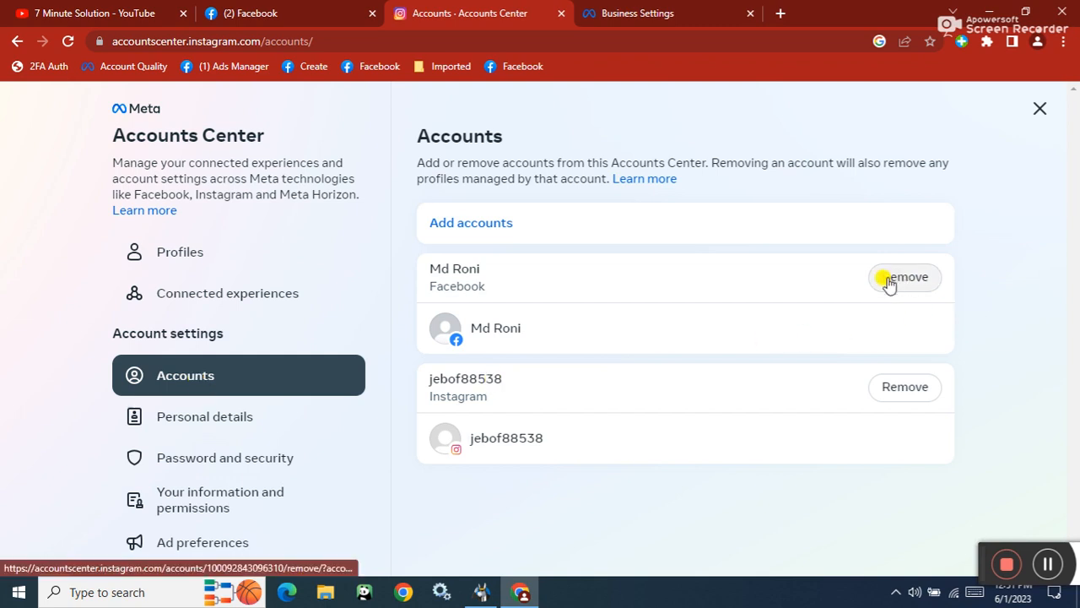
click(905, 277)
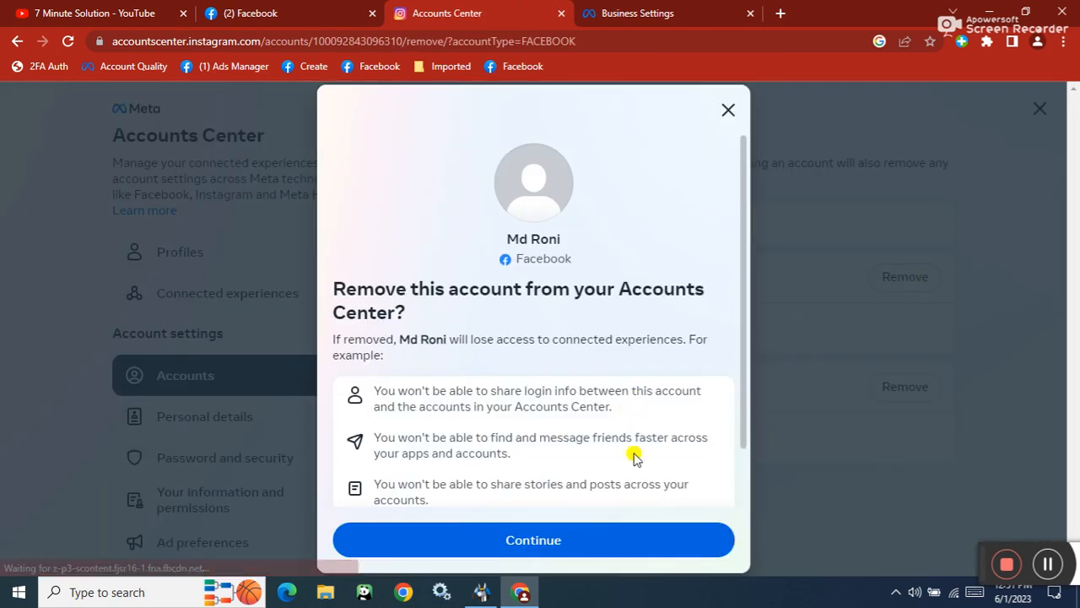
click(553, 543)
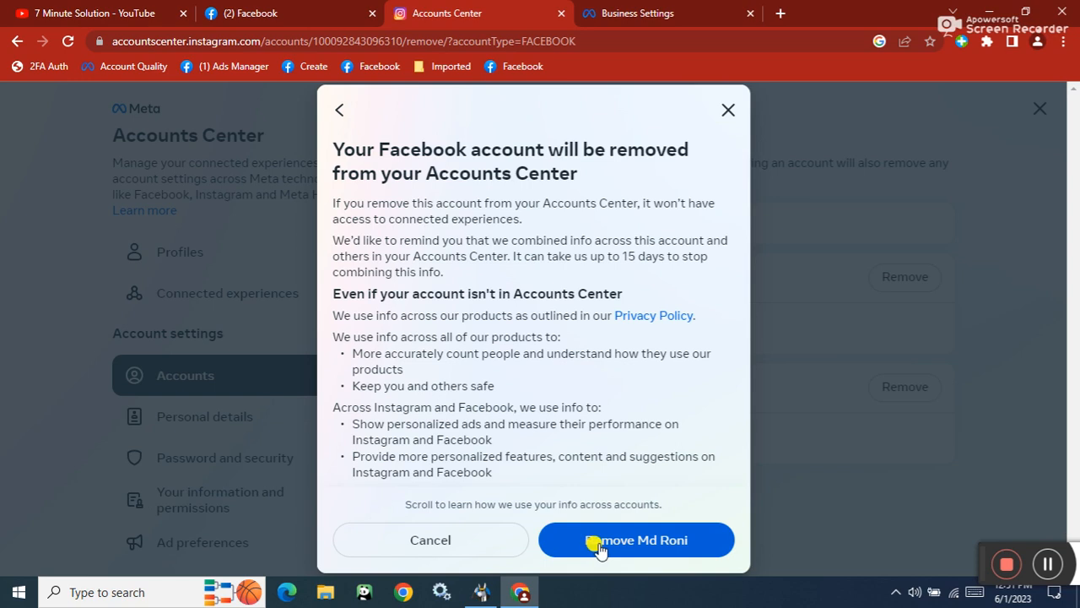
click(641, 542)
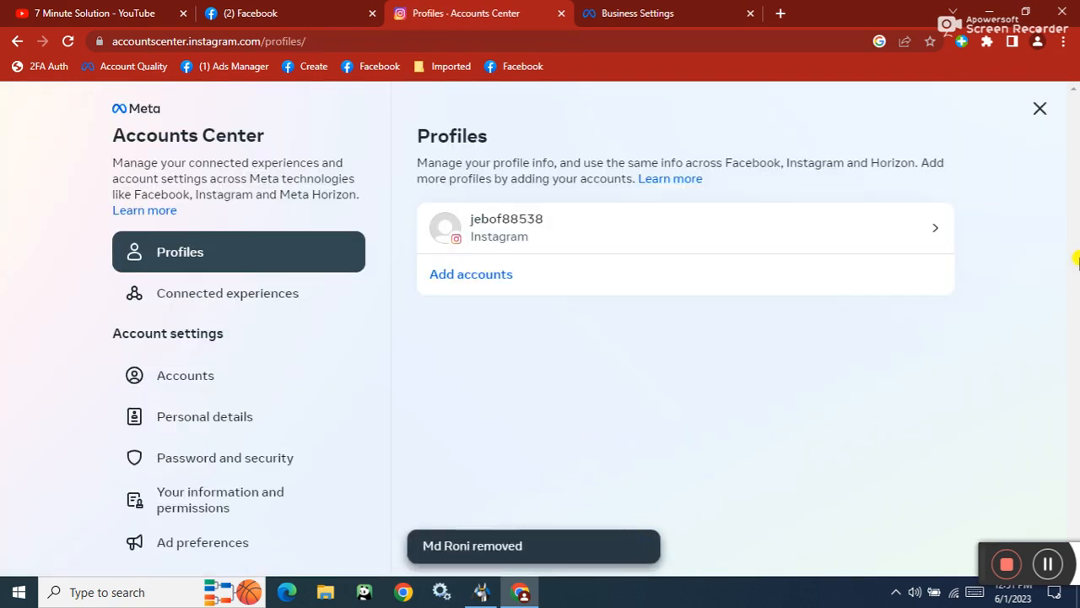
Open the BM1 Page from the Facebook shortcuts and go to the Instagram section of its Page settings
click(327, 10)
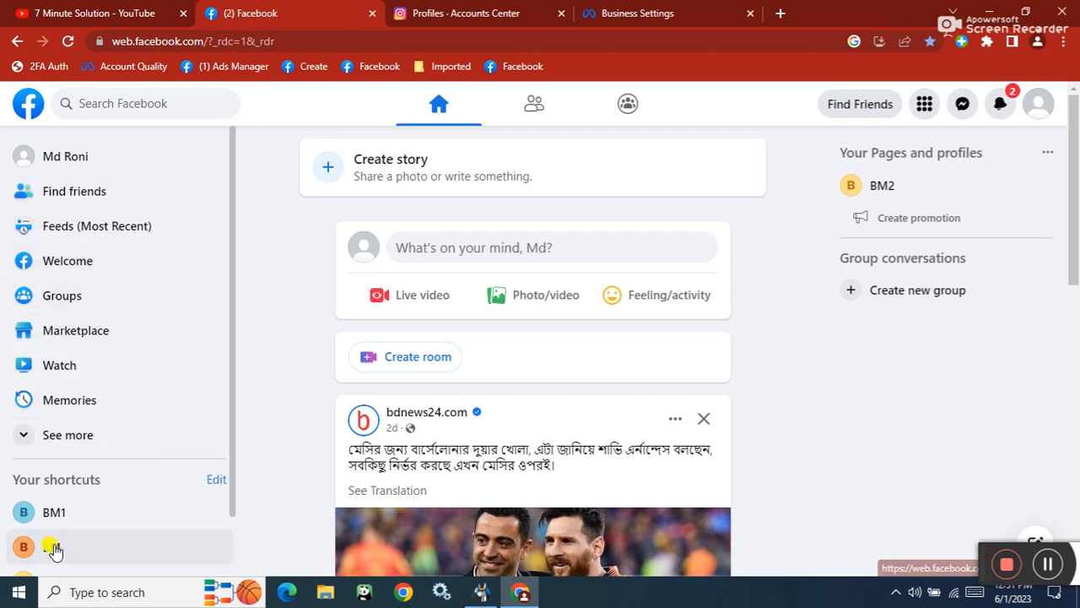
drag(232, 367, 240, 519)
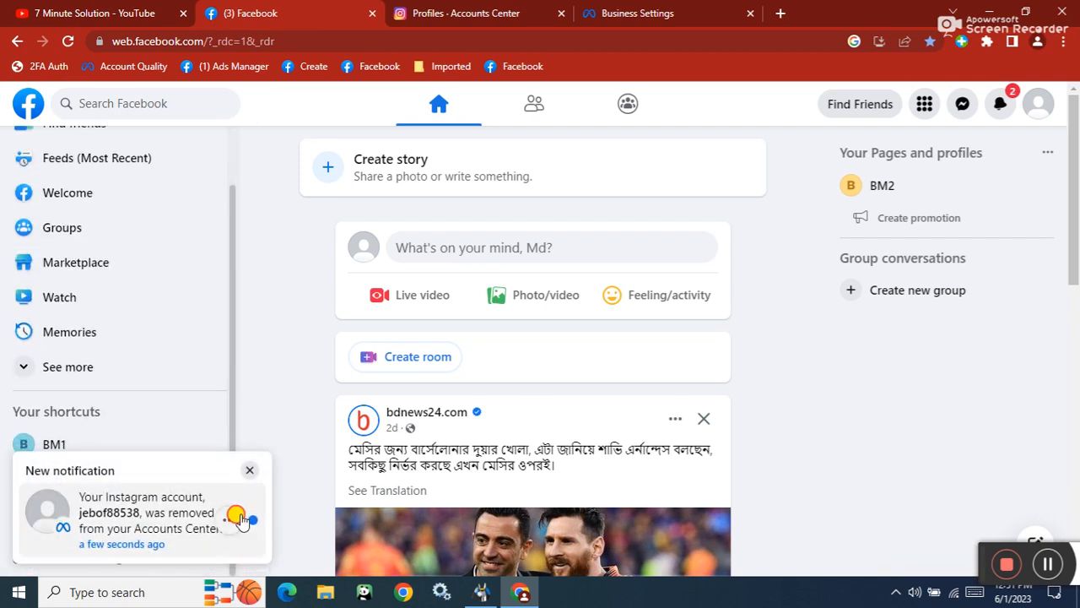
click(246, 470)
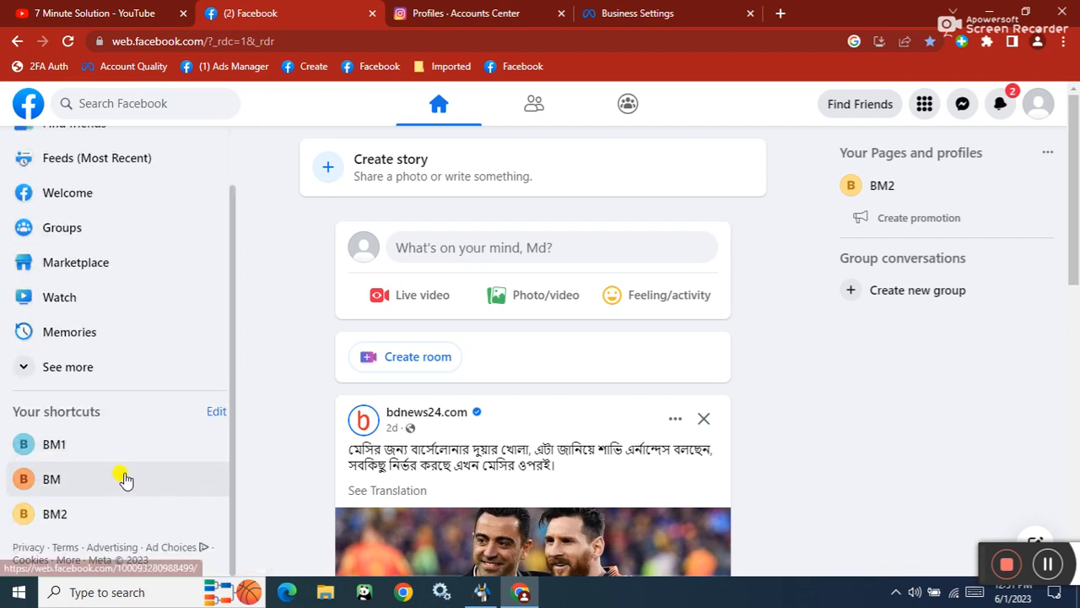
click(89, 452)
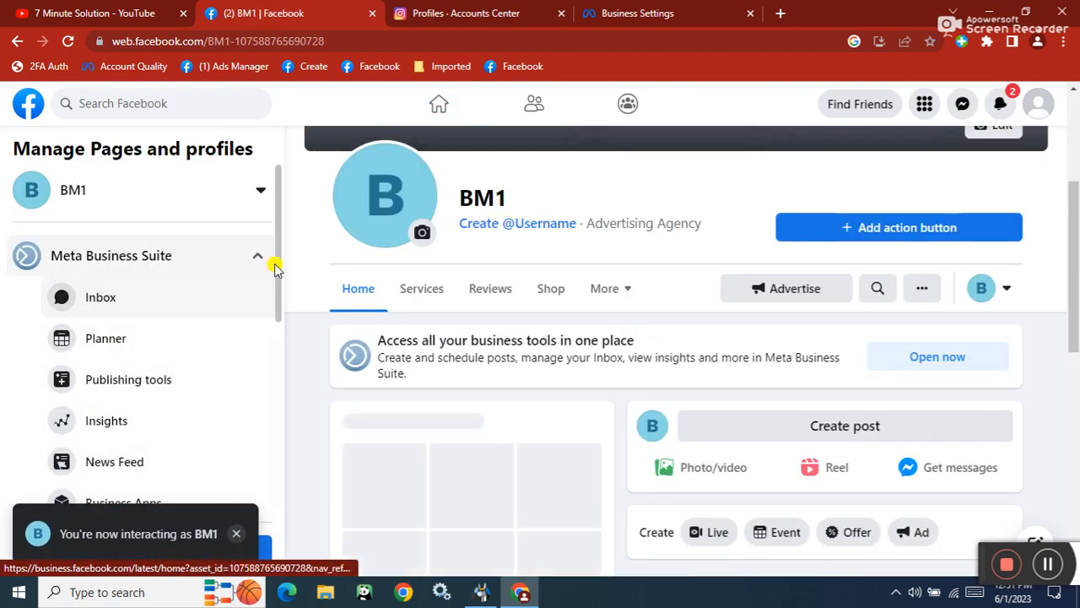
drag(272, 265, 273, 512)
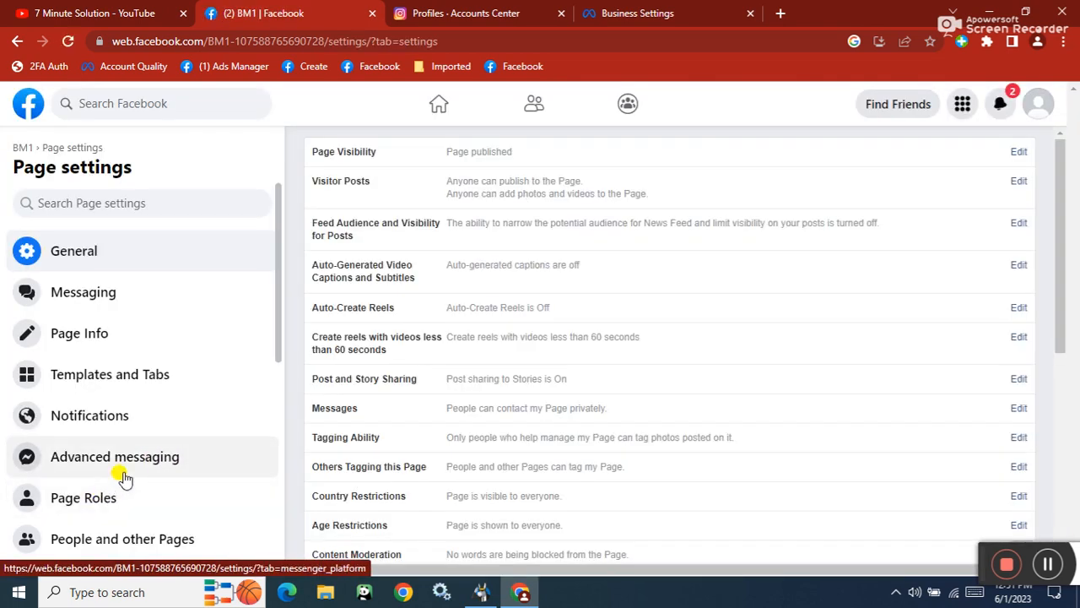
scroll(120, 475, down, 4)
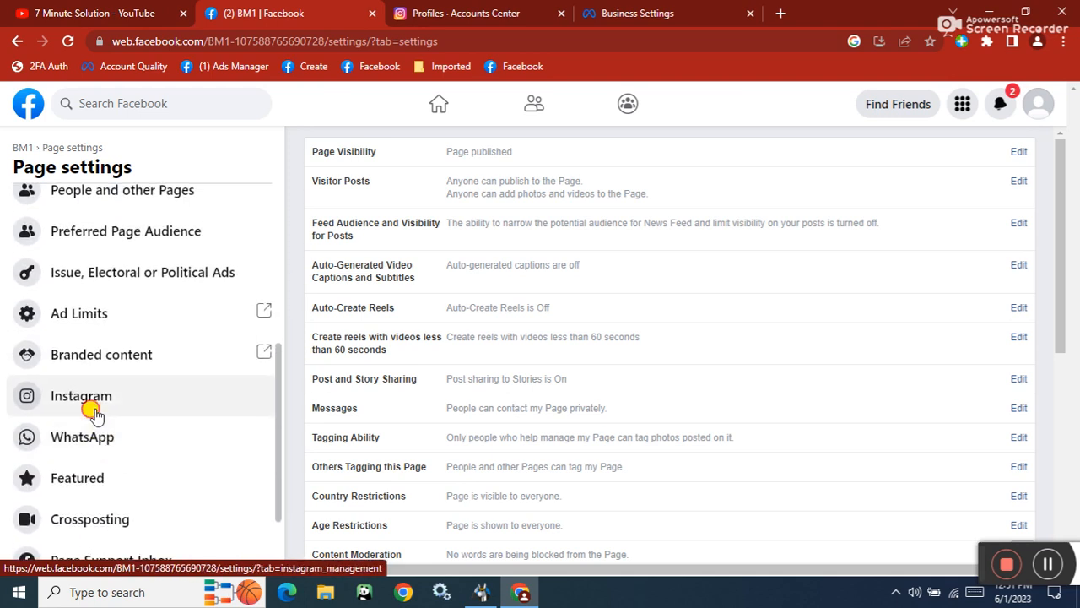
click(101, 398)
Disconnect the Instagram account from the BM1 Page
click(872, 284)
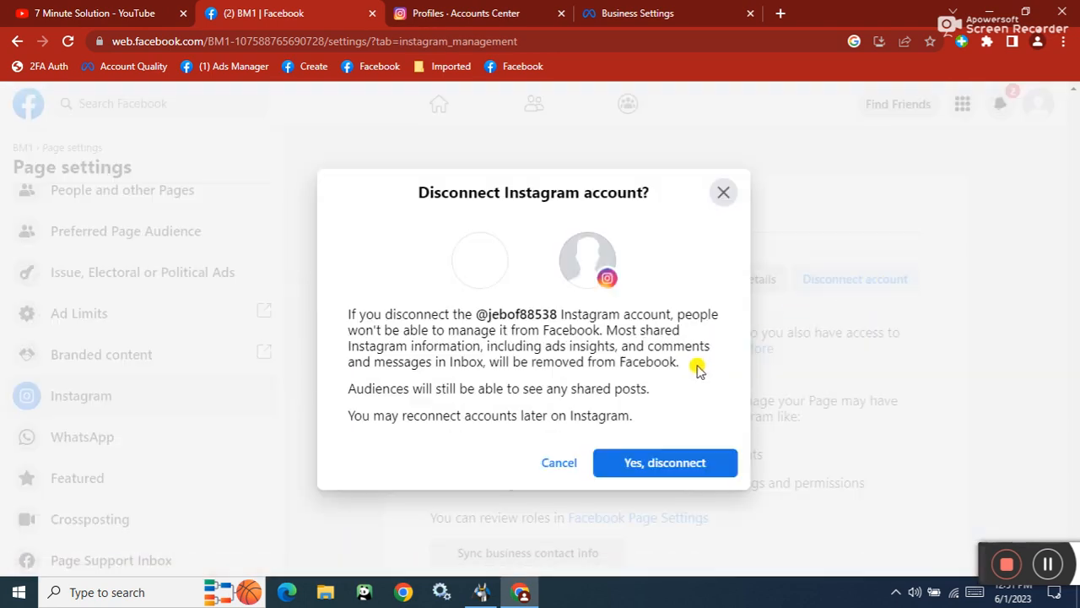
click(667, 467)
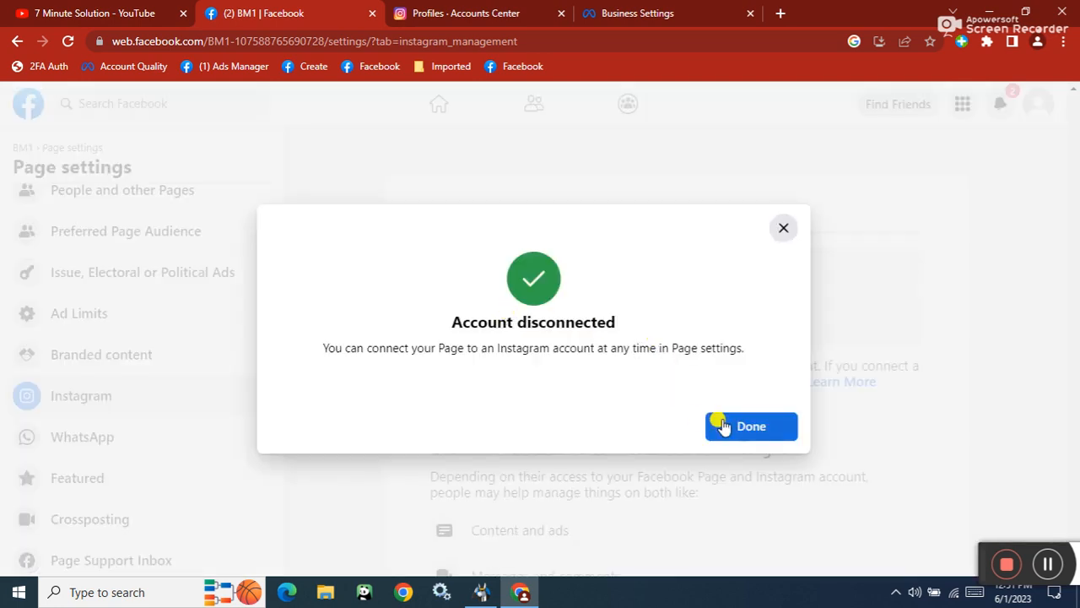
click(723, 426)
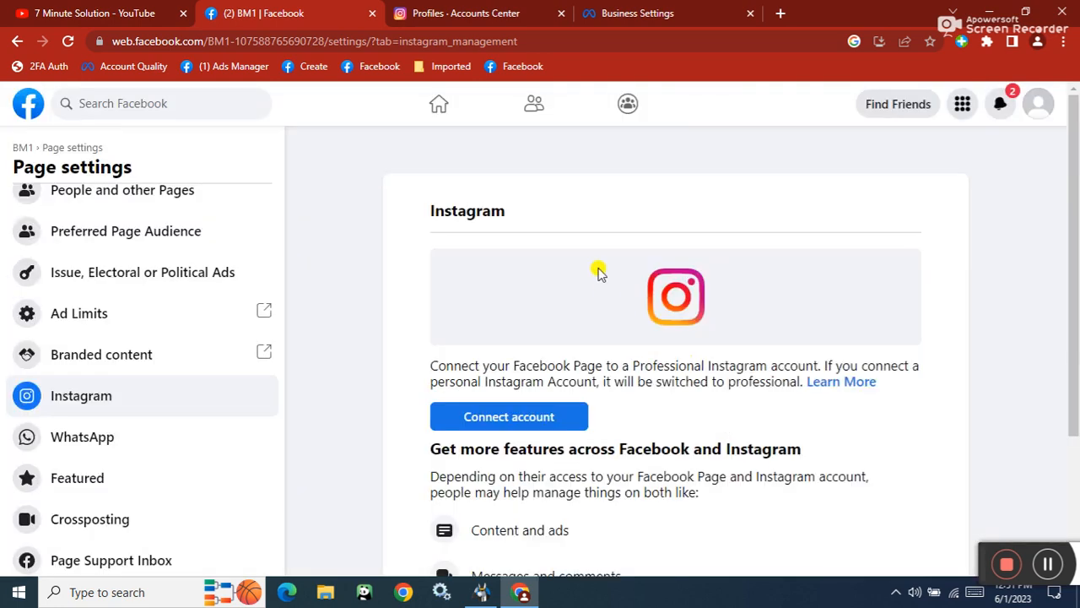
Check the remaining accounts in the Instagram Accounts Center, then return to the Edit profile settings
click(510, 12)
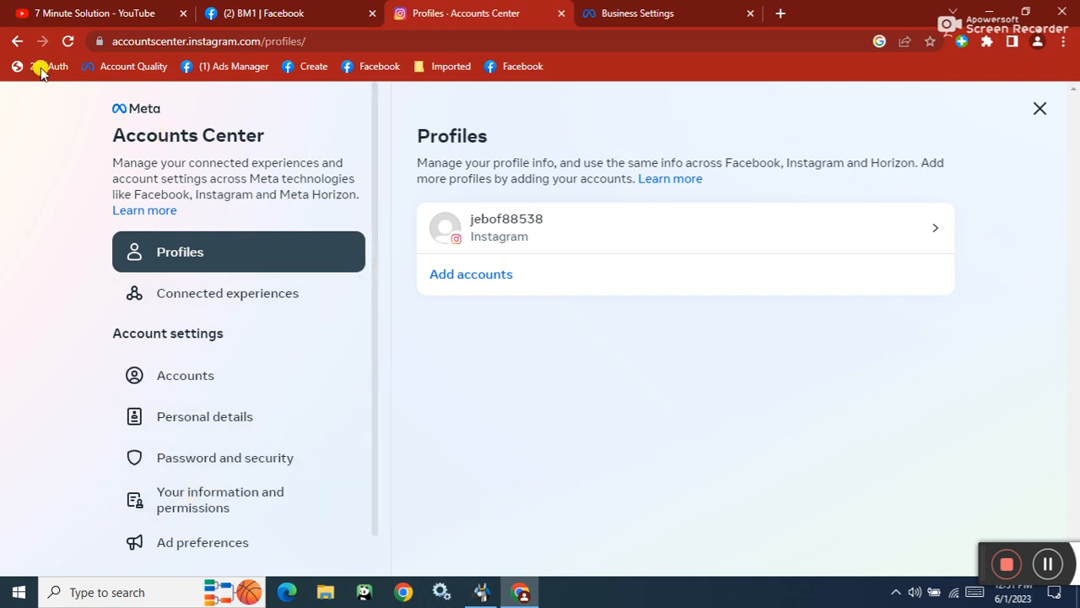
click(19, 44)
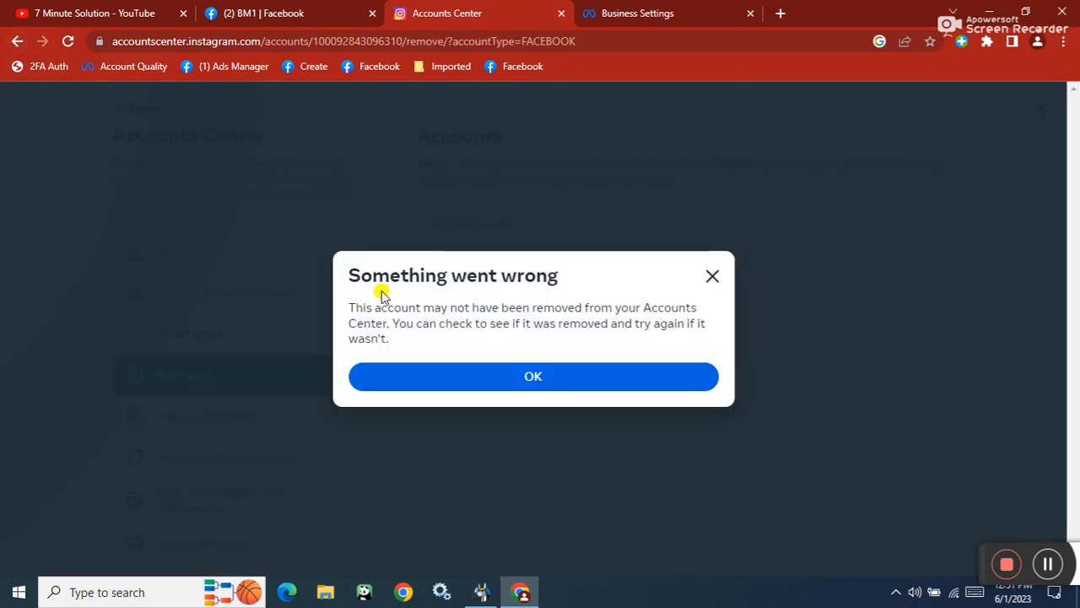
click(709, 275)
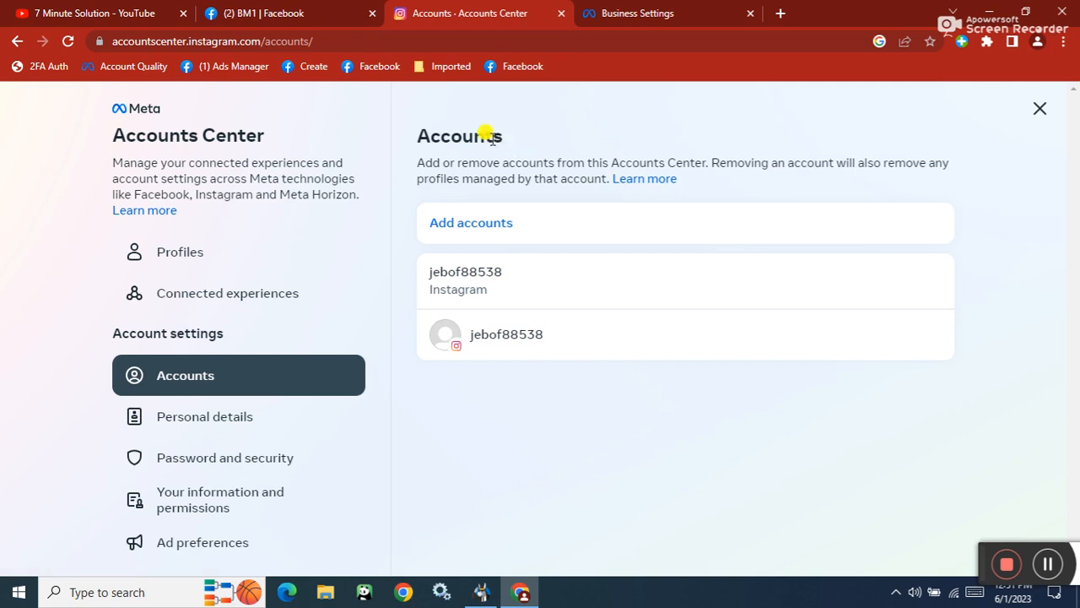
click(1037, 108)
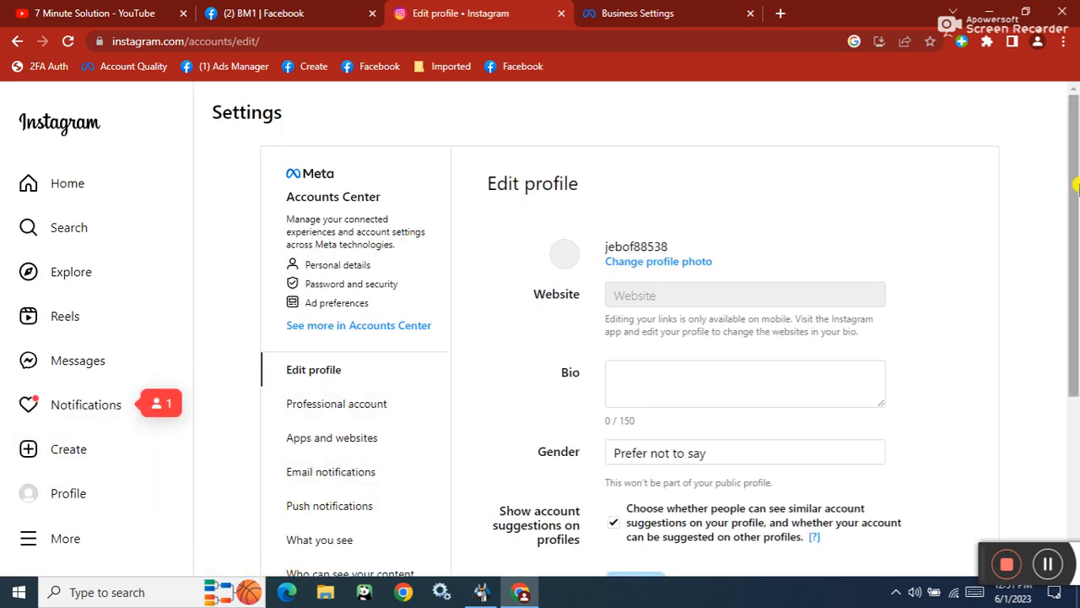
Switch the Instagram account to a personal account
scroll(438, 456, down, 3)
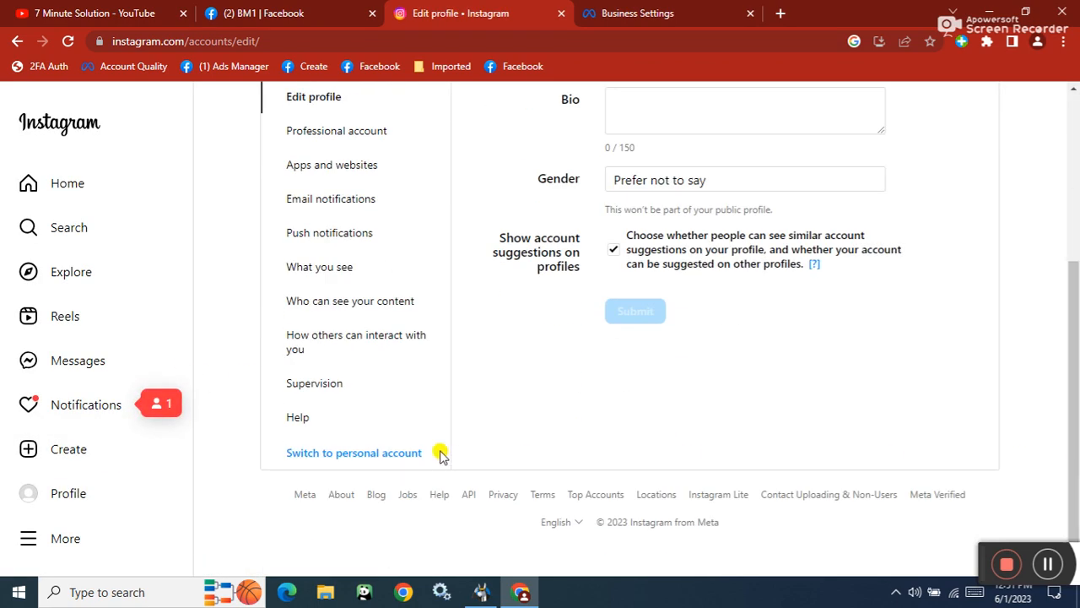
click(376, 453)
click(583, 380)
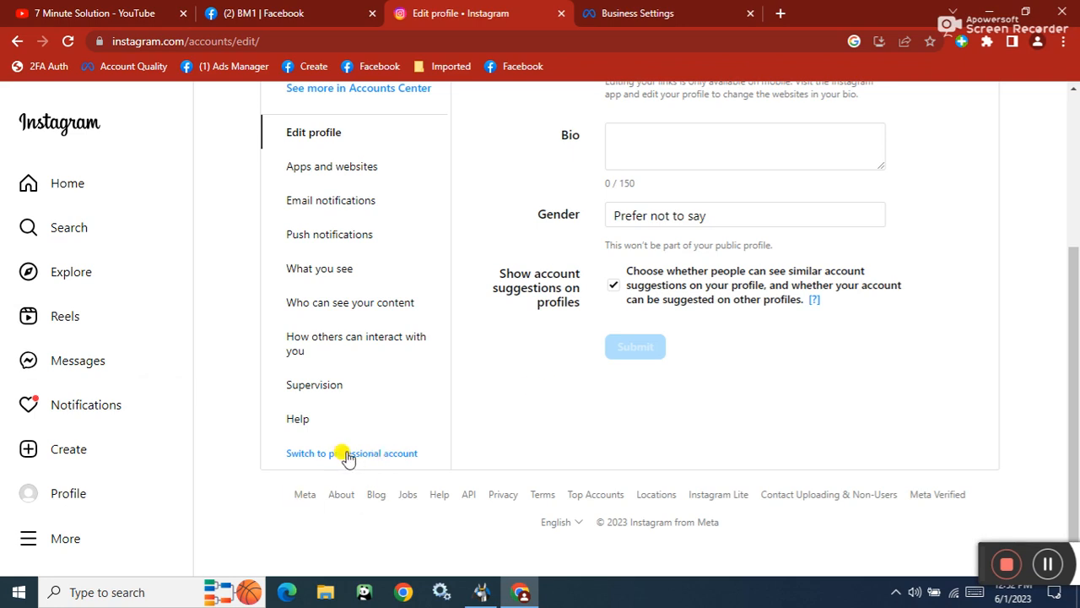
Start switching the Instagram account to a professional account of the Business type
click(336, 458)
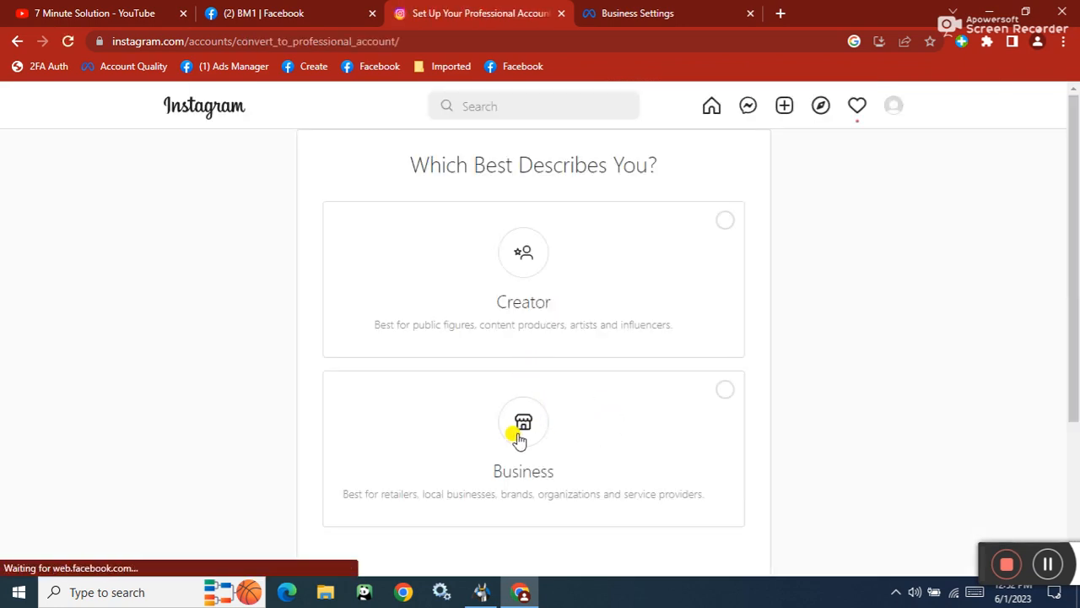
click(730, 389)
scroll(639, 442, down, 3)
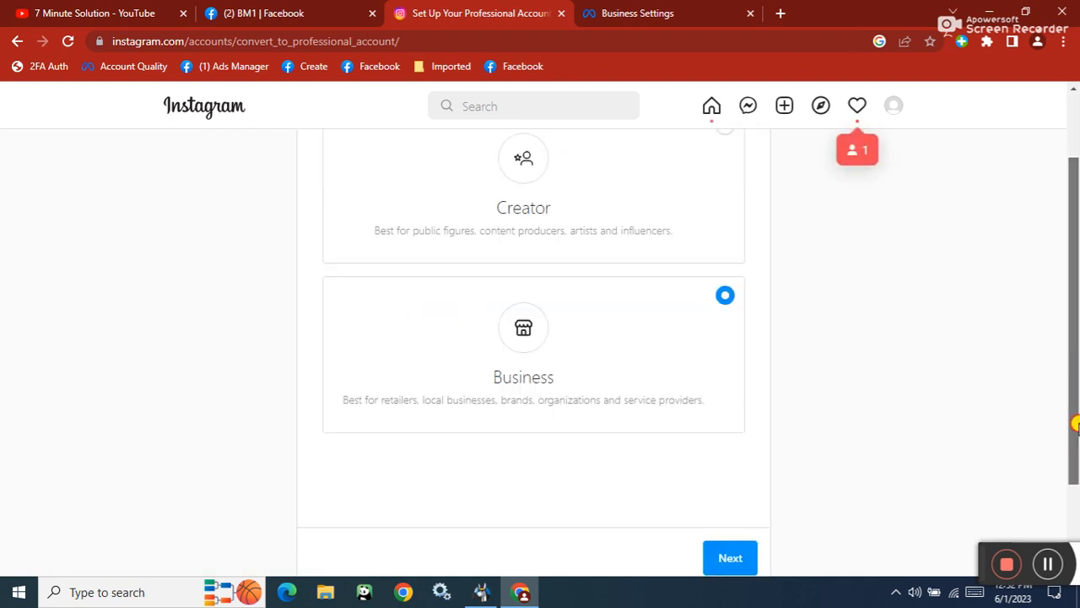
click(730, 440)
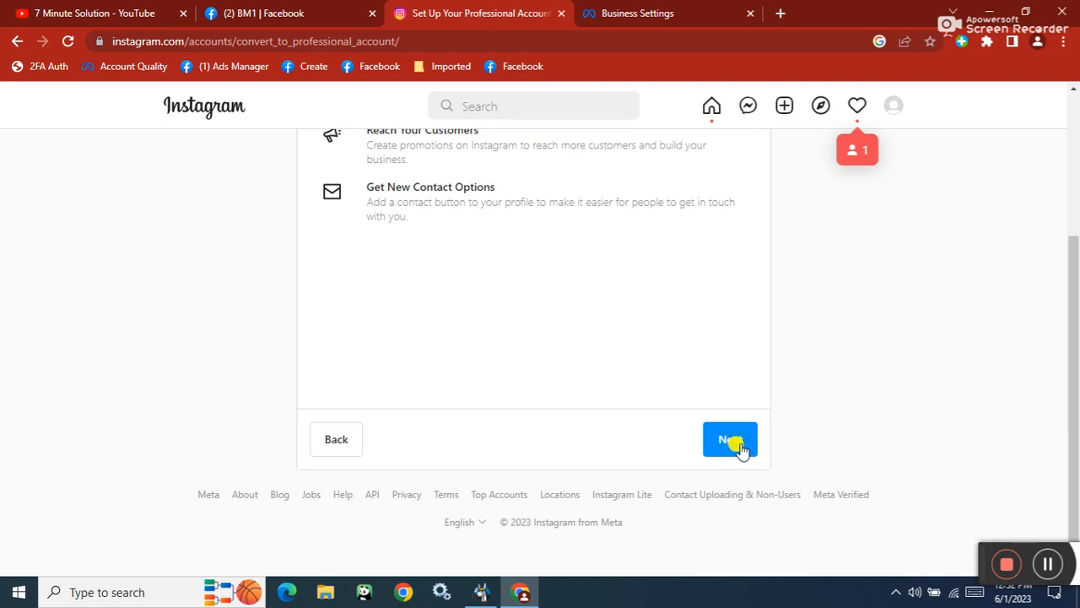
click(731, 443)
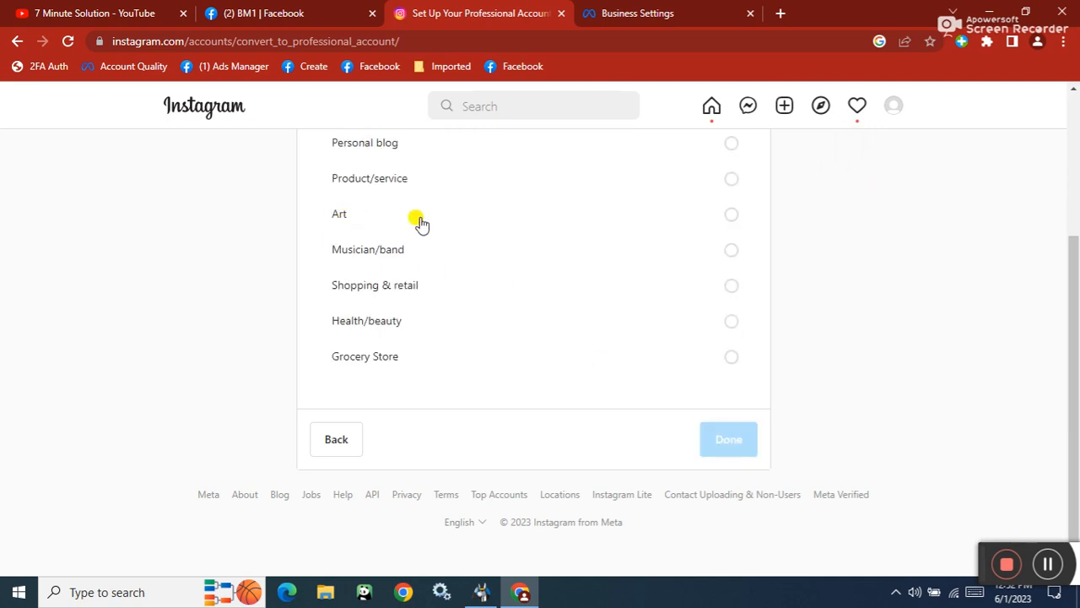
Choose the Art category, save the contact information page without entering details, and finish the business account setup
click(731, 216)
click(731, 446)
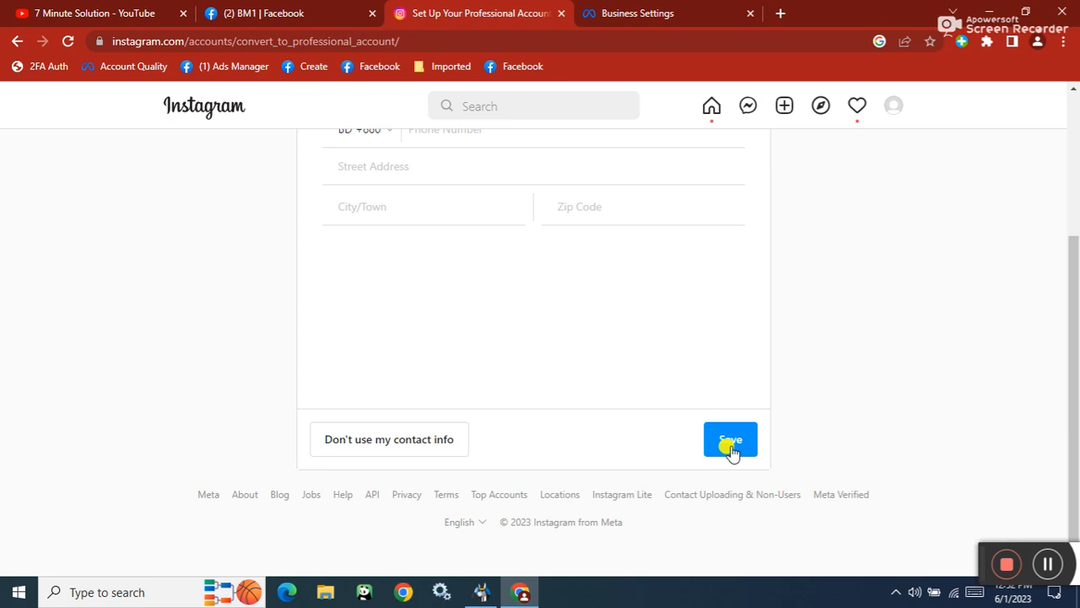
drag(1074, 357, 1074, 422)
click(708, 441)
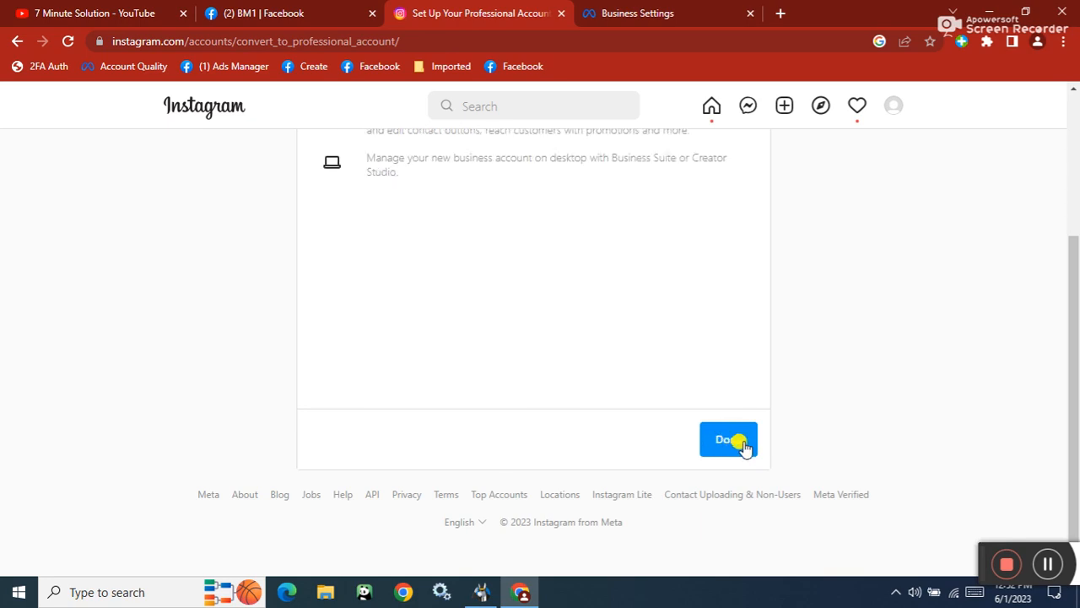
click(731, 441)
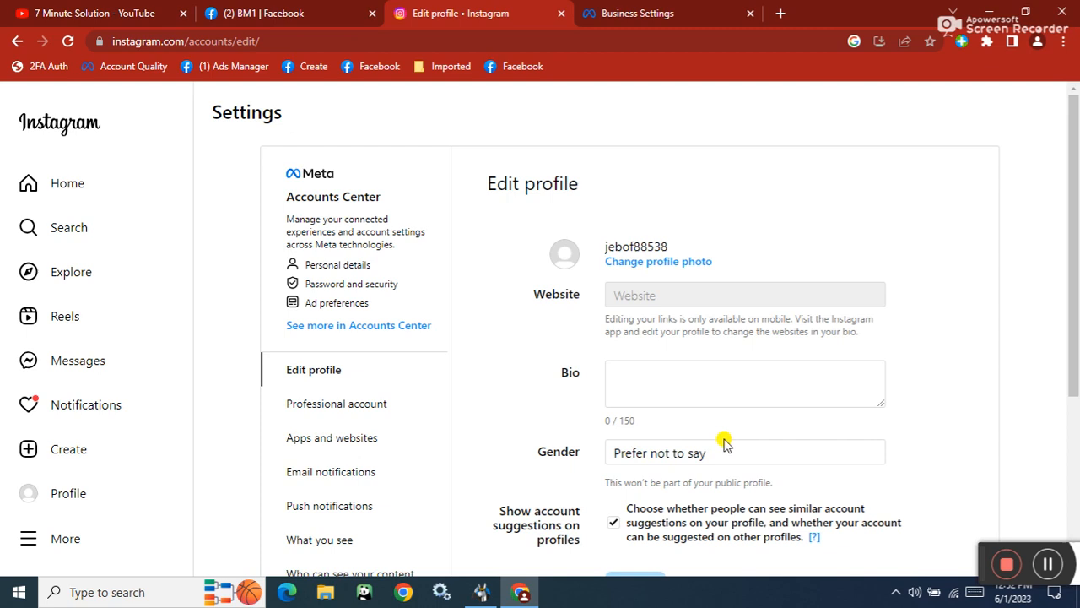
drag(1073, 272, 1076, 536)
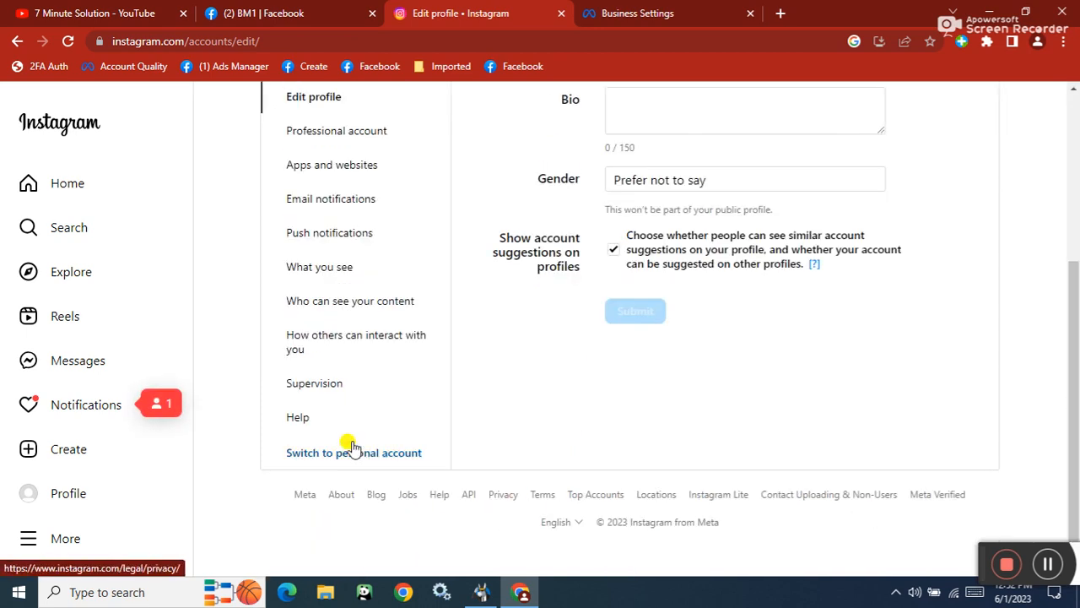
Return to Facebook, open the classic Page BM2 from the managed Pages and dismiss its WhatsApp connection prompt
click(304, 7)
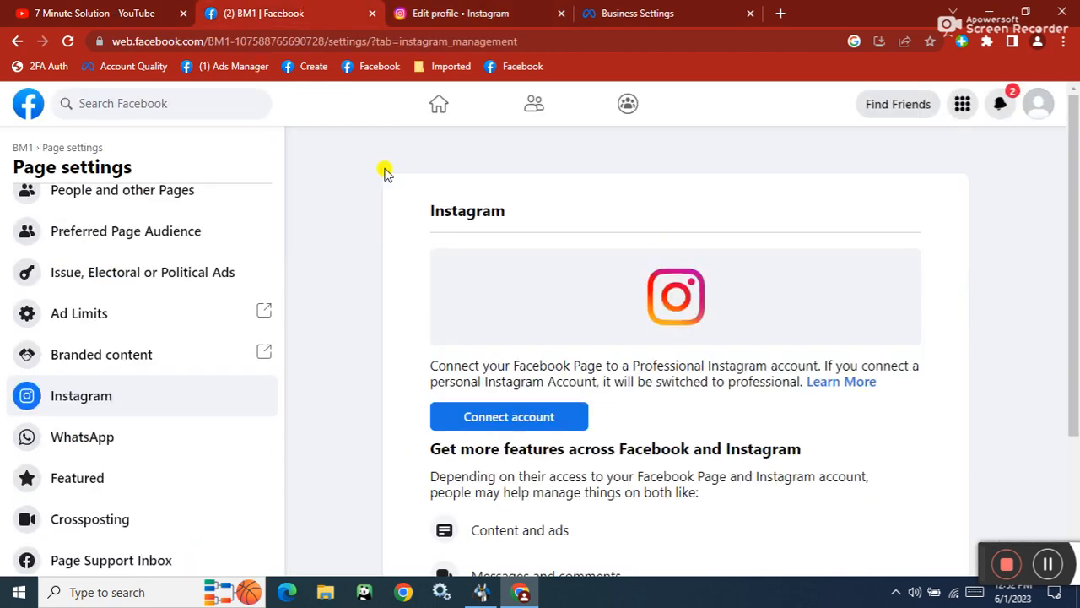
click(439, 105)
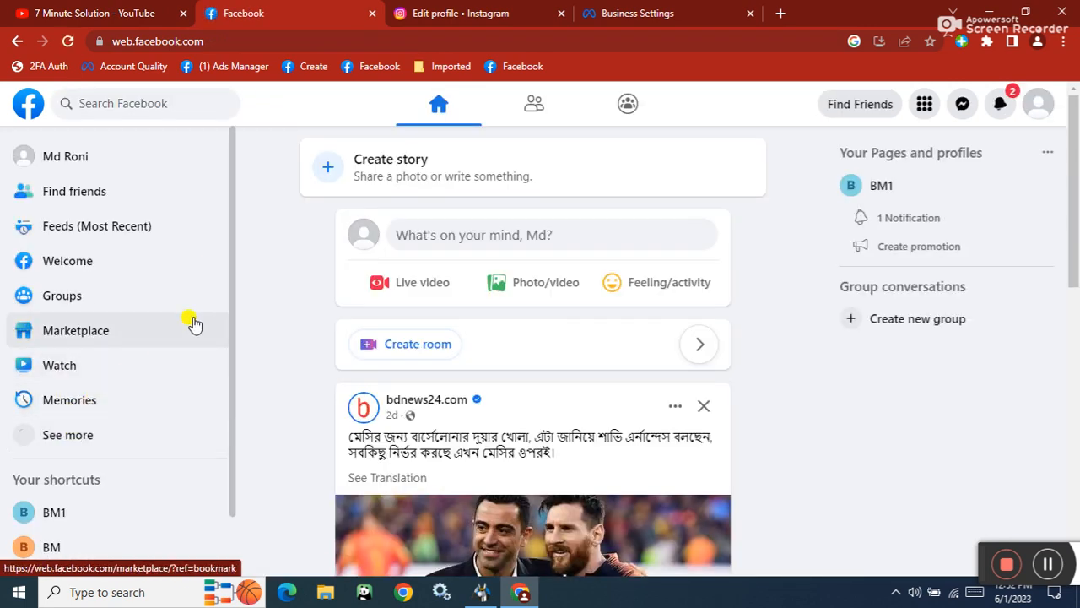
scroll(203, 371, down, 3)
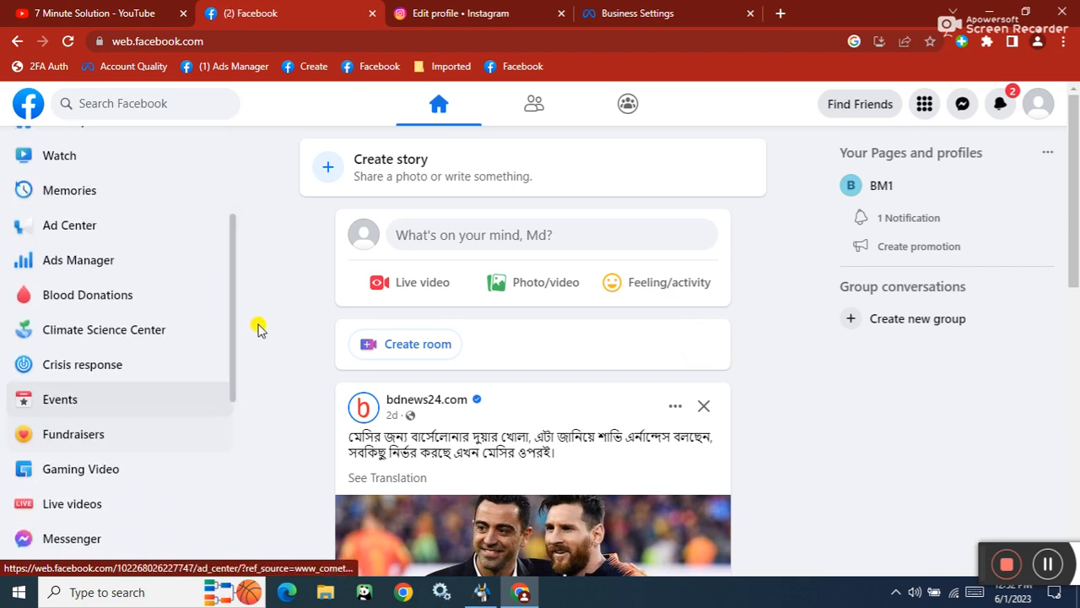
drag(234, 300, 218, 414)
click(109, 368)
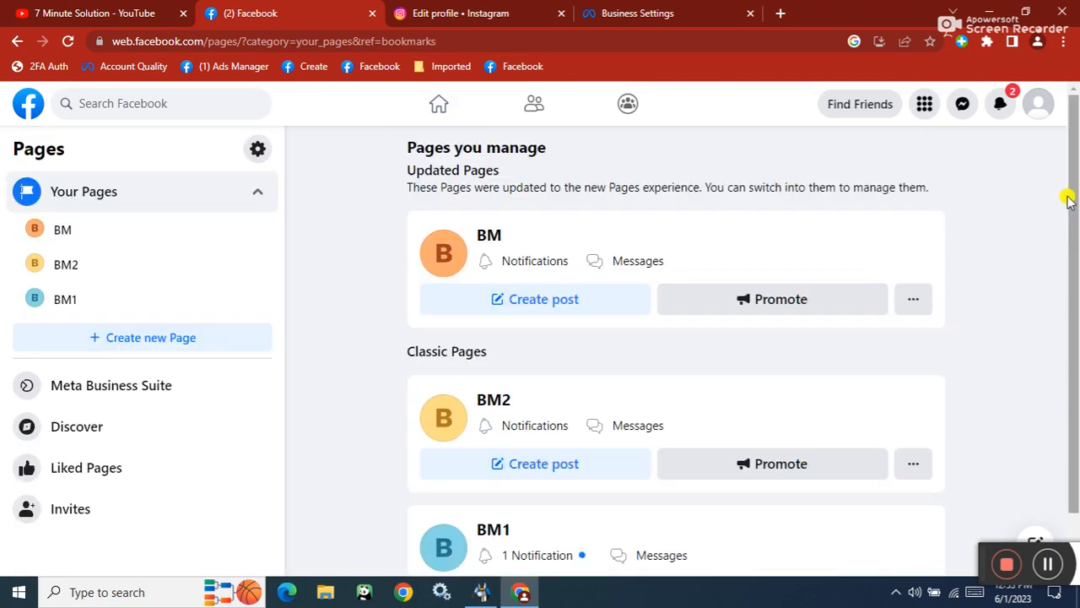
scroll(1016, 373, down, 1)
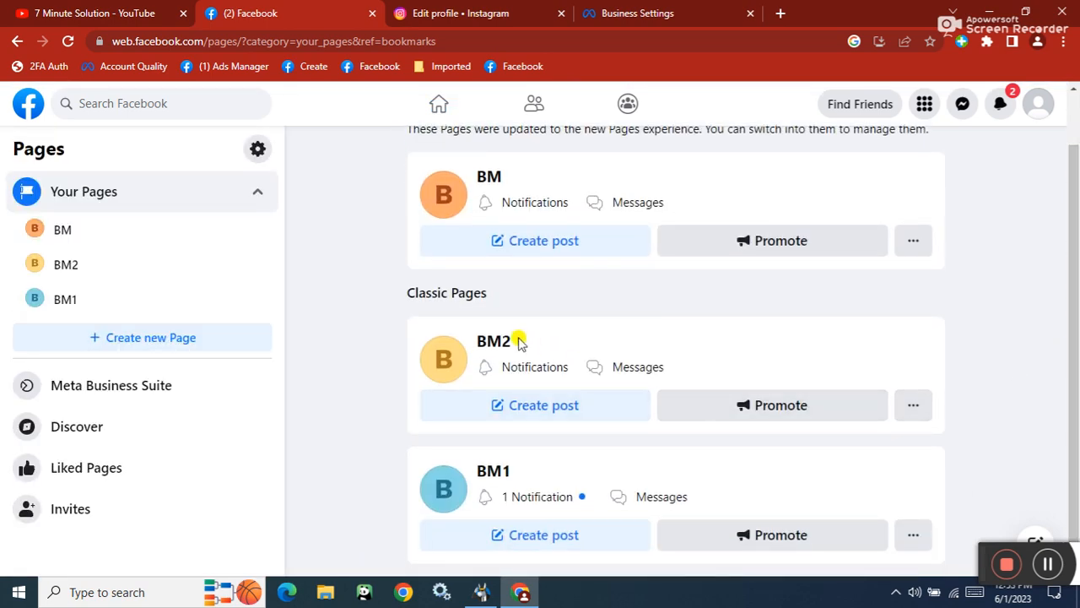
click(487, 344)
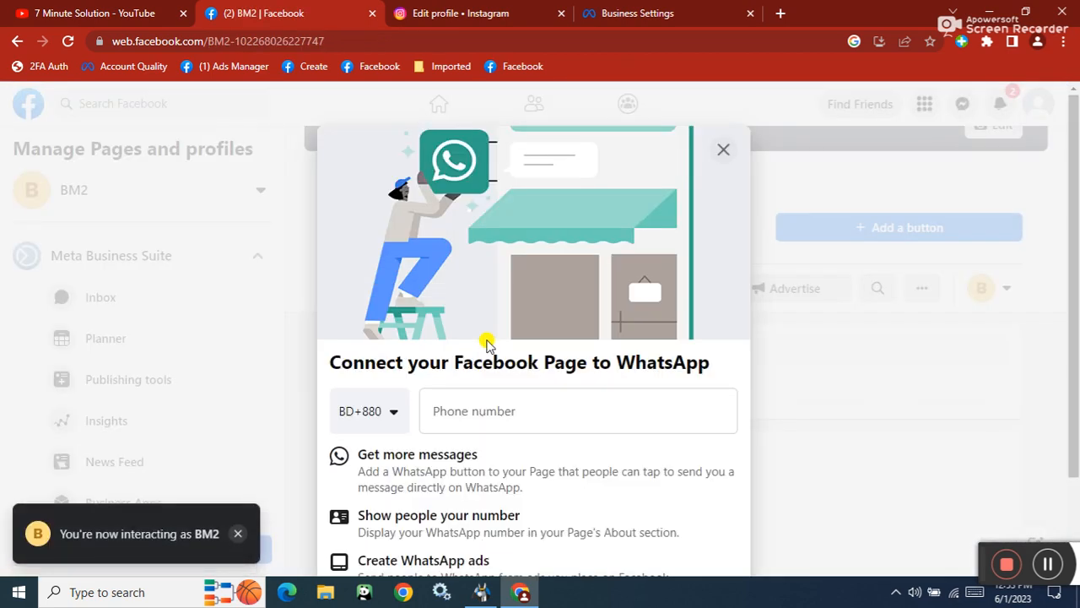
click(722, 149)
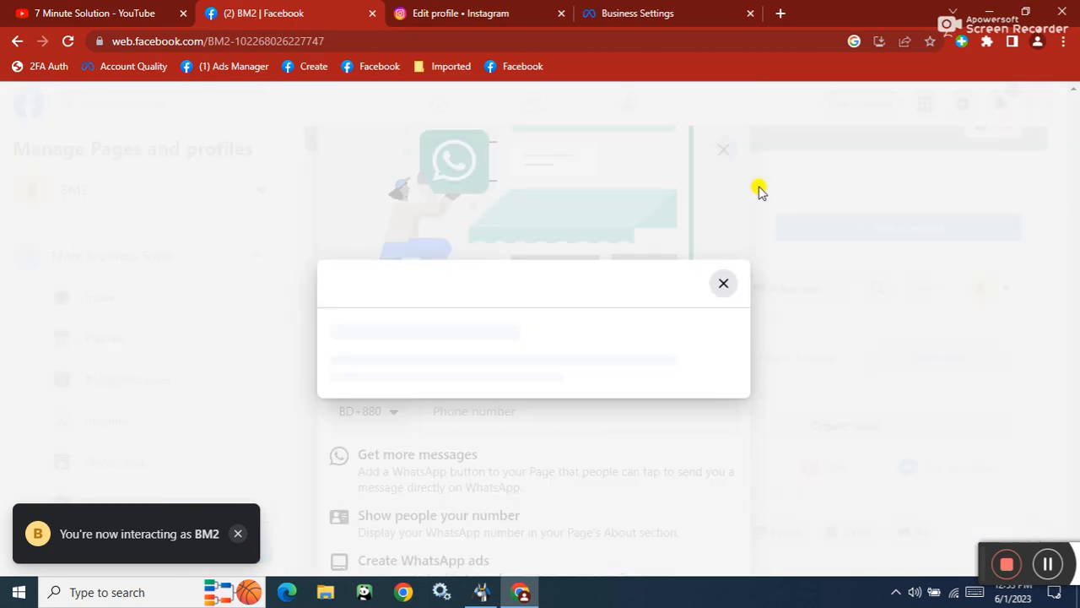
click(692, 422)
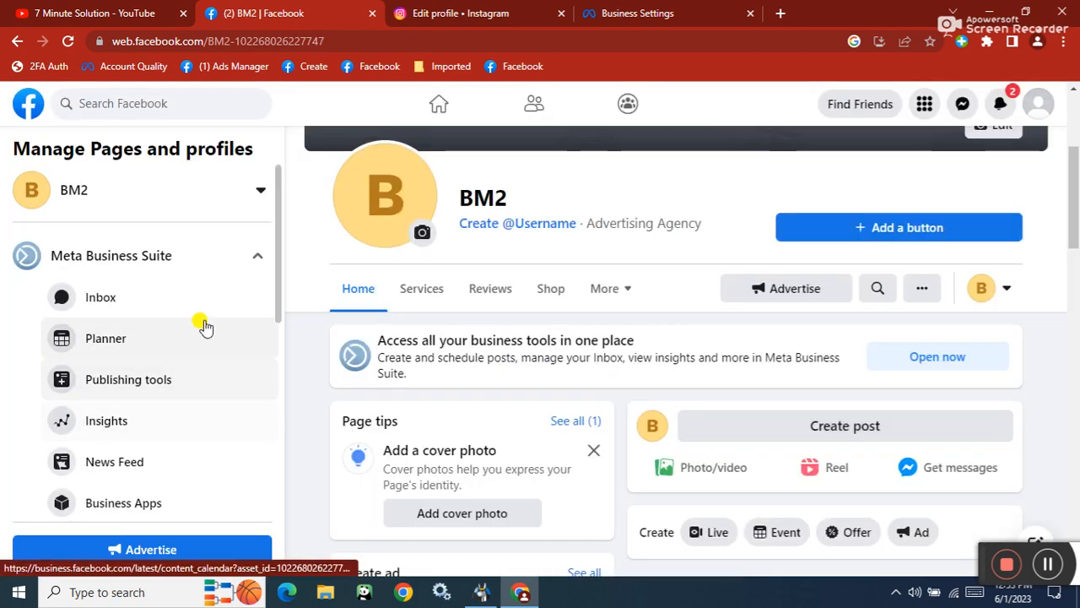
Open BM2's Get started page in Meta Business Suite and begin connecting Instagram, allowing access to Instagram messages in Inbox
click(142, 268)
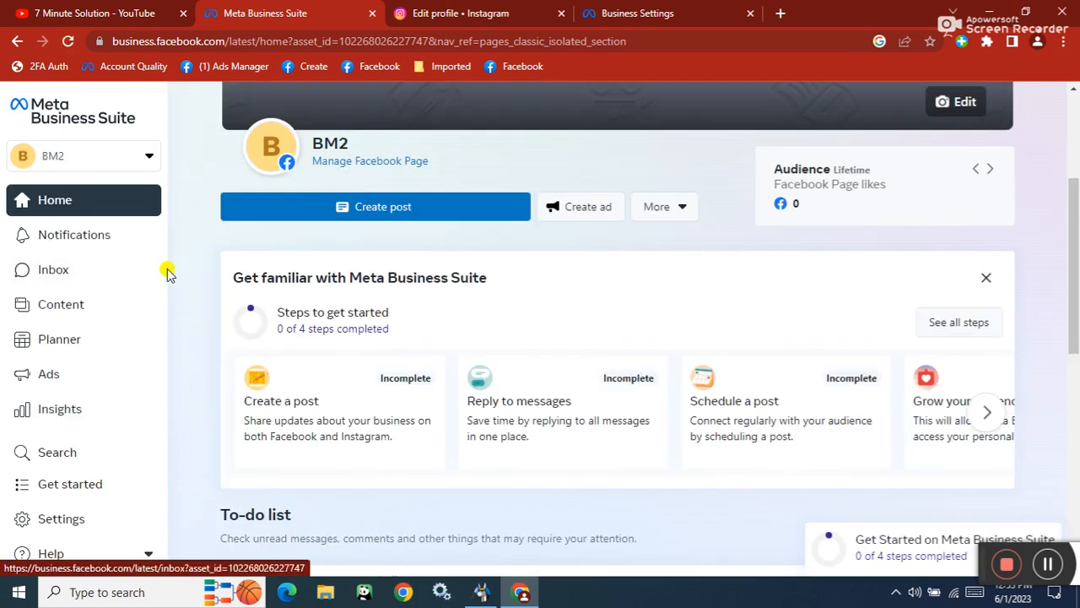
drag(154, 234, 154, 354)
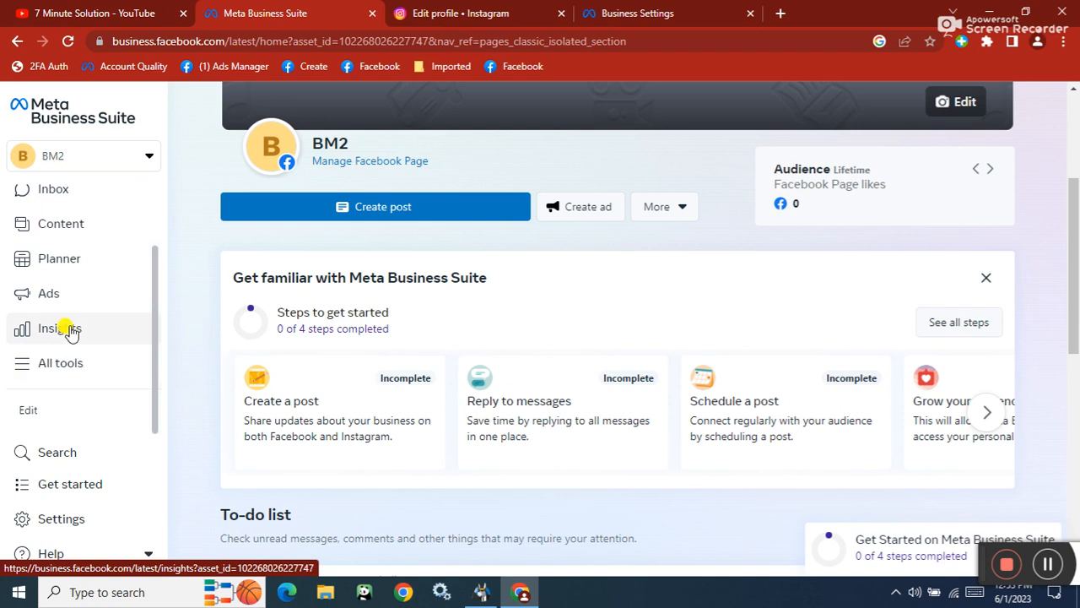
click(71, 485)
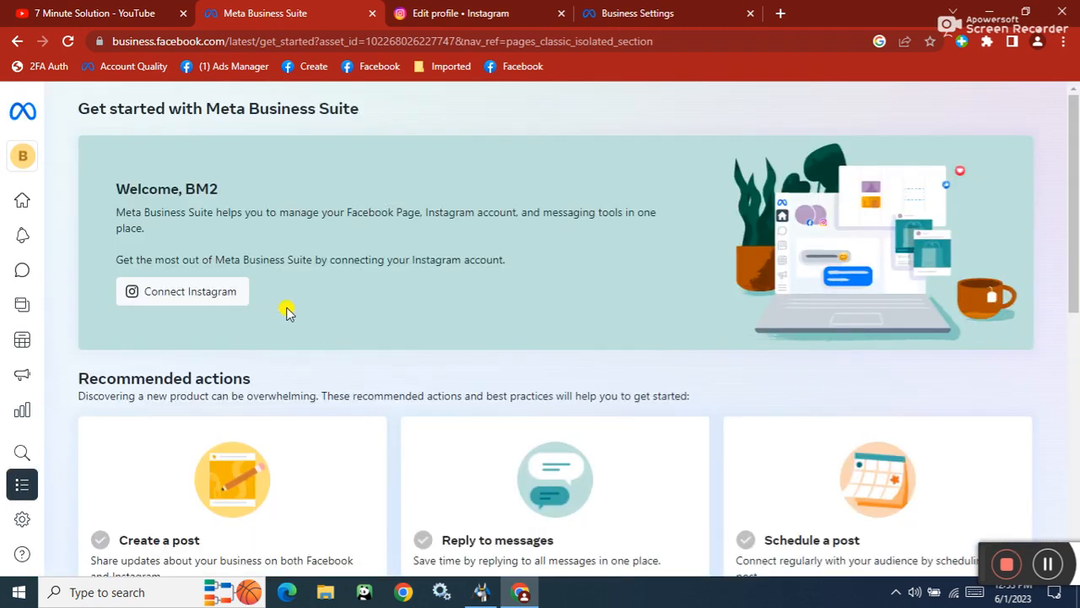
click(178, 303)
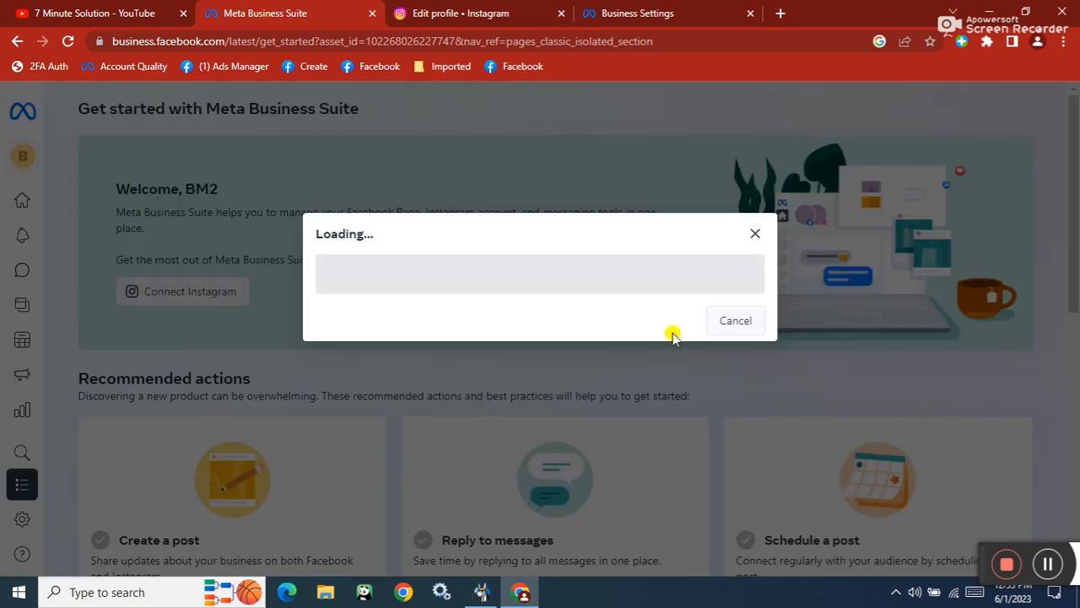
click(709, 518)
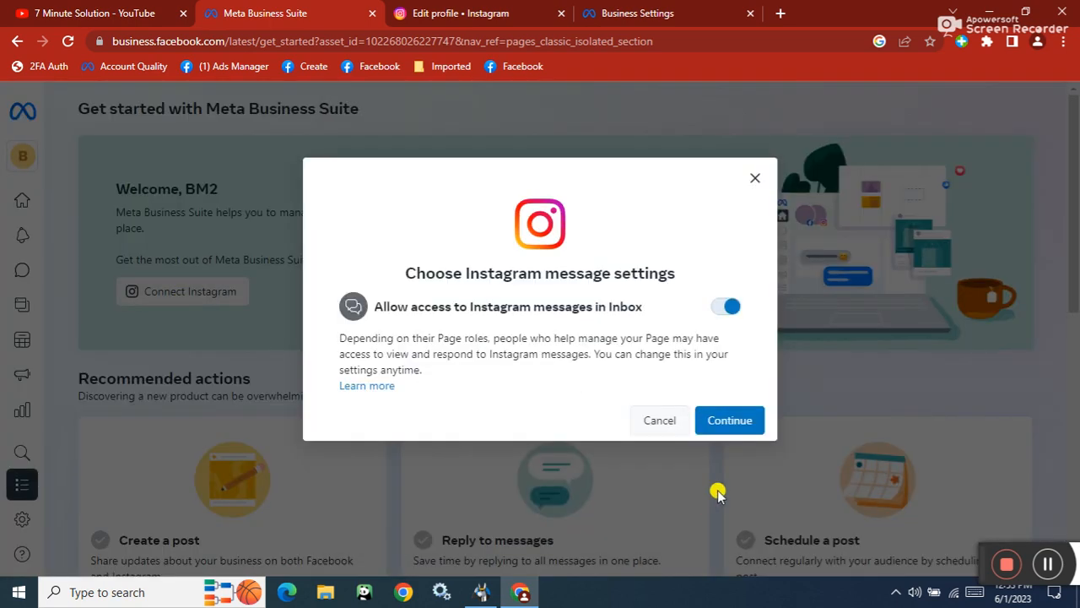
click(738, 425)
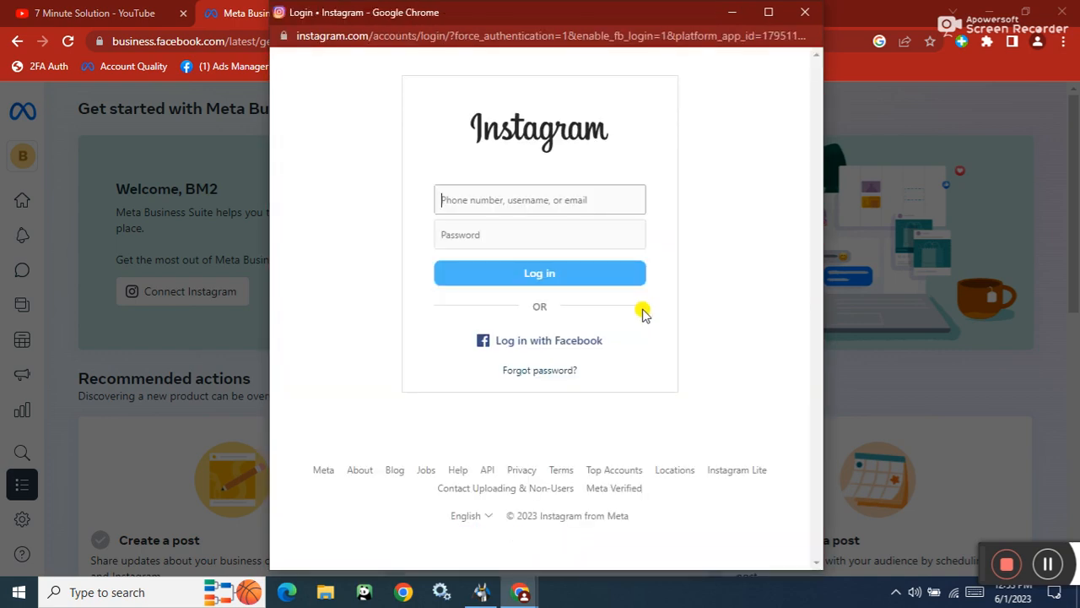
Log in to Instagram with the account's username and password and complete its connection to BM2
click(525, 201)
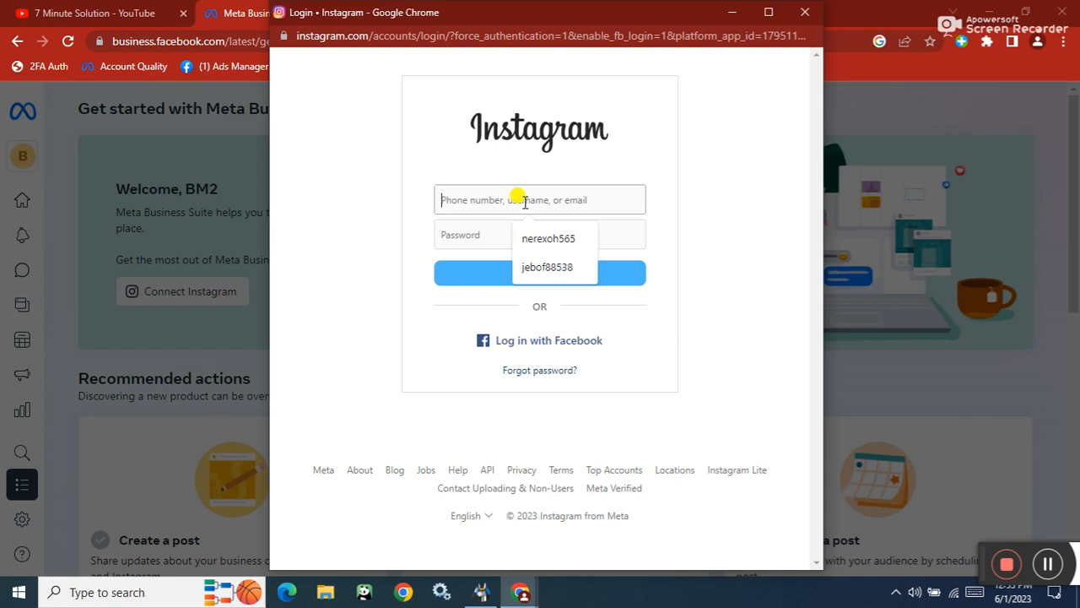
key(super+v)
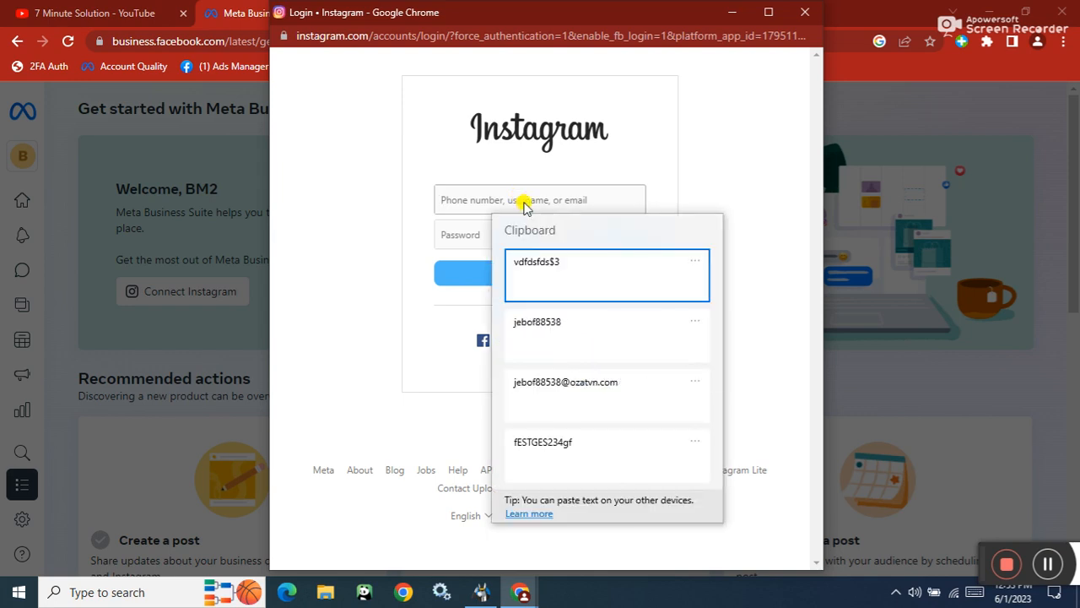
click(562, 331)
click(514, 226)
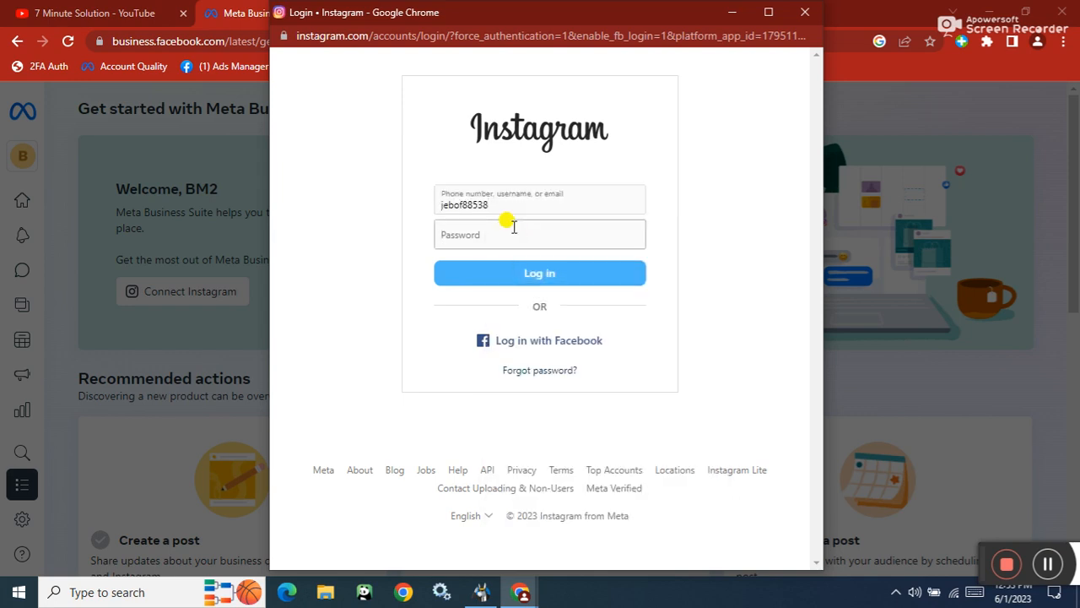
key(super+v)
click(511, 289)
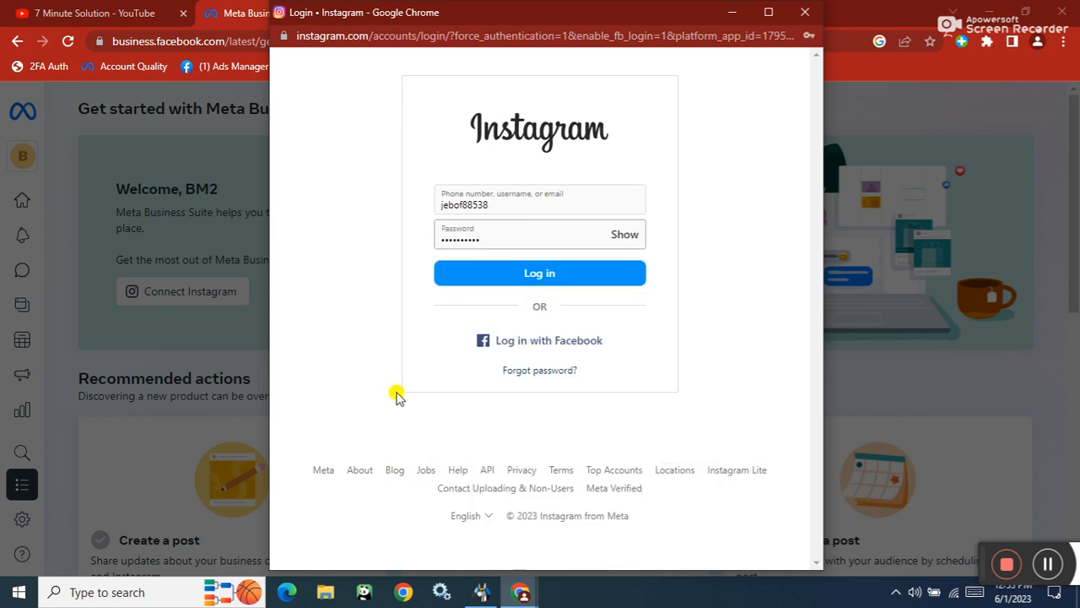
click(1047, 563)
click(566, 272)
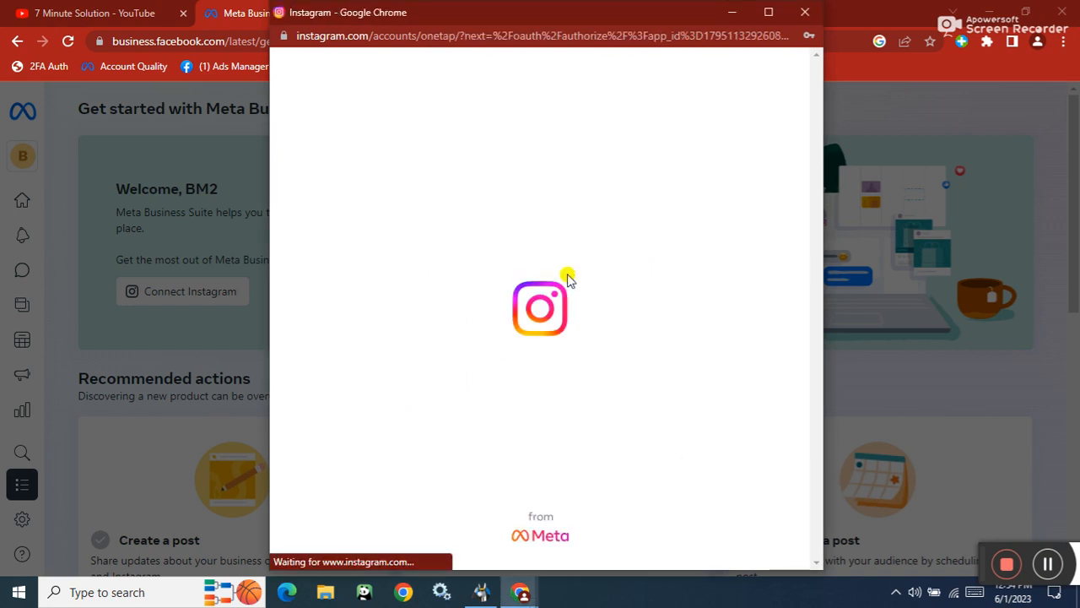
click(524, 385)
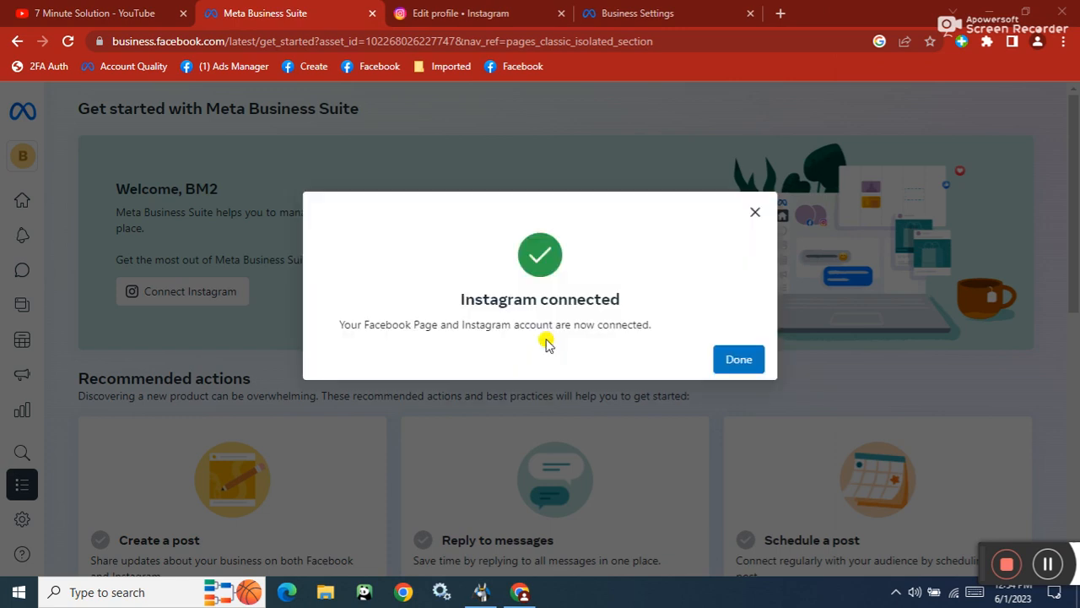
click(737, 357)
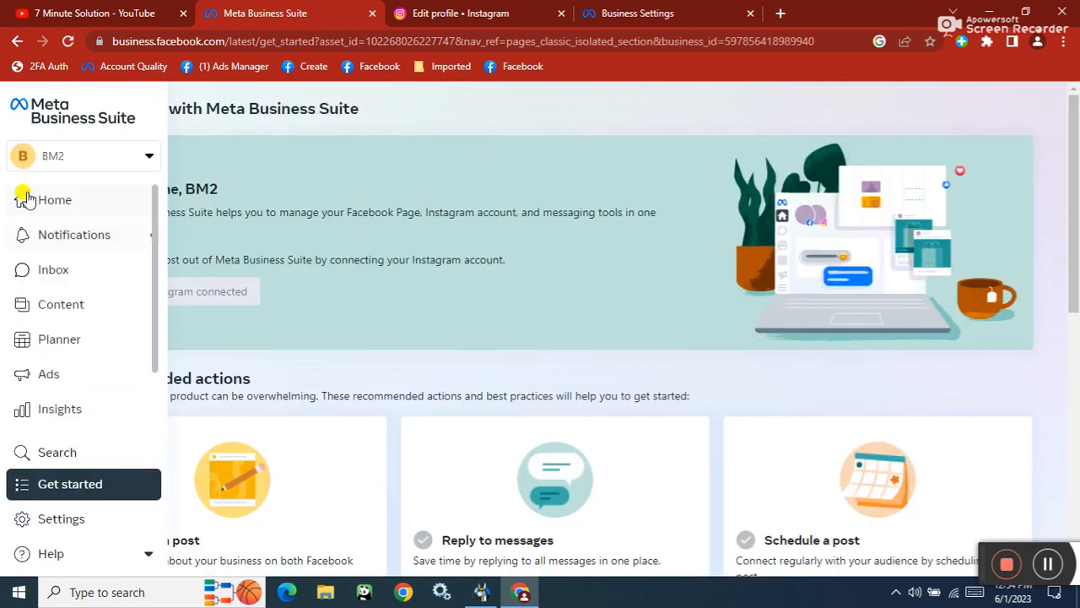
Check the Business Accounts listed in the Meta Business Suite account switcher
click(20, 159)
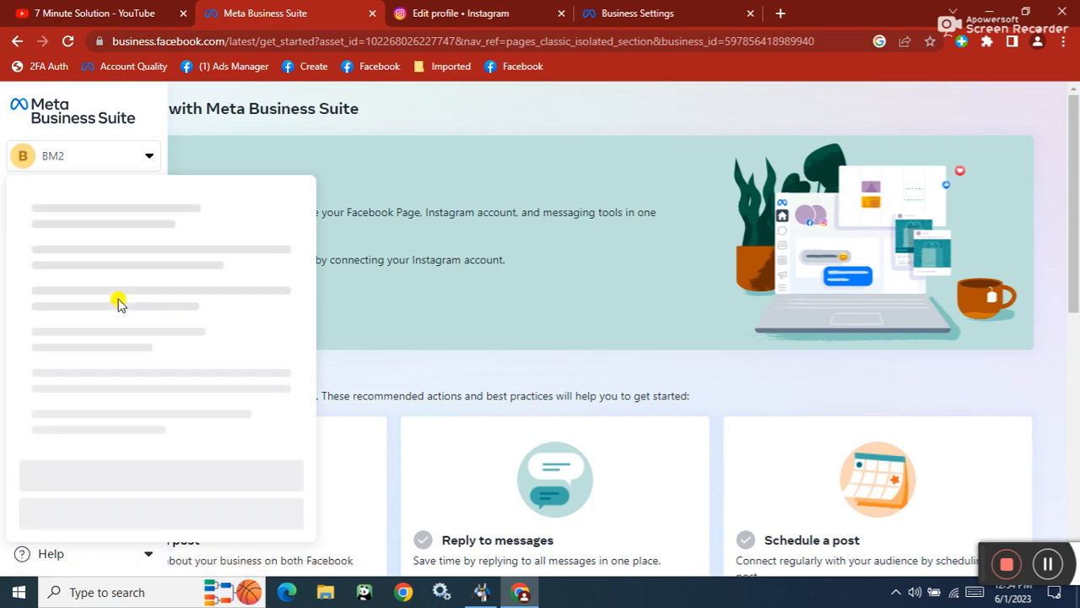
drag(94, 281, 34, 283)
drag(128, 371, 44, 371)
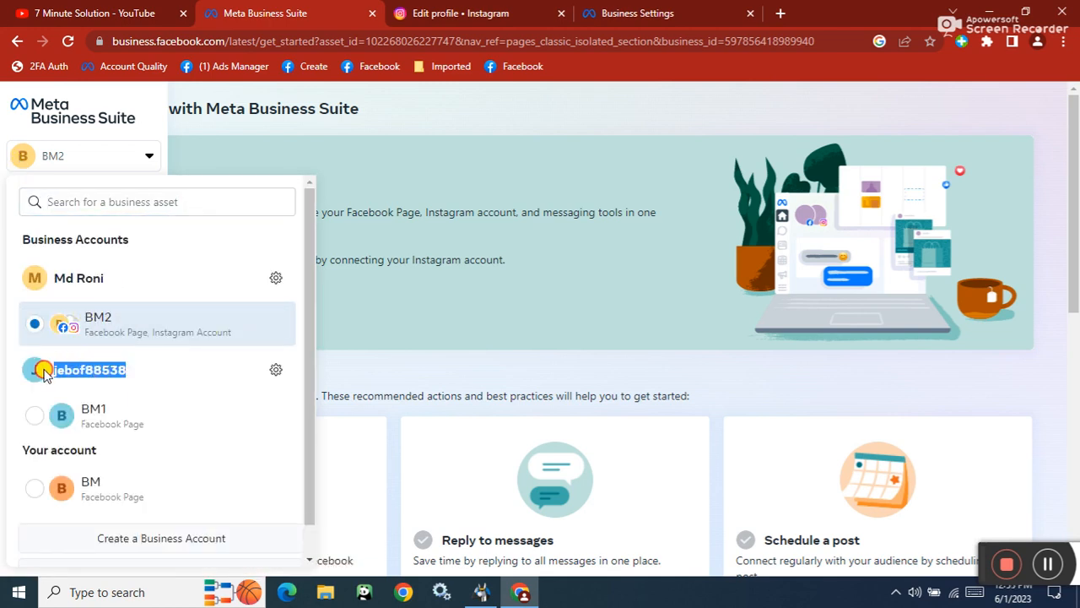
Reload Business Settings and review the Business Accounts in its account switcher
click(607, 10)
right_click(270, 260)
click(323, 296)
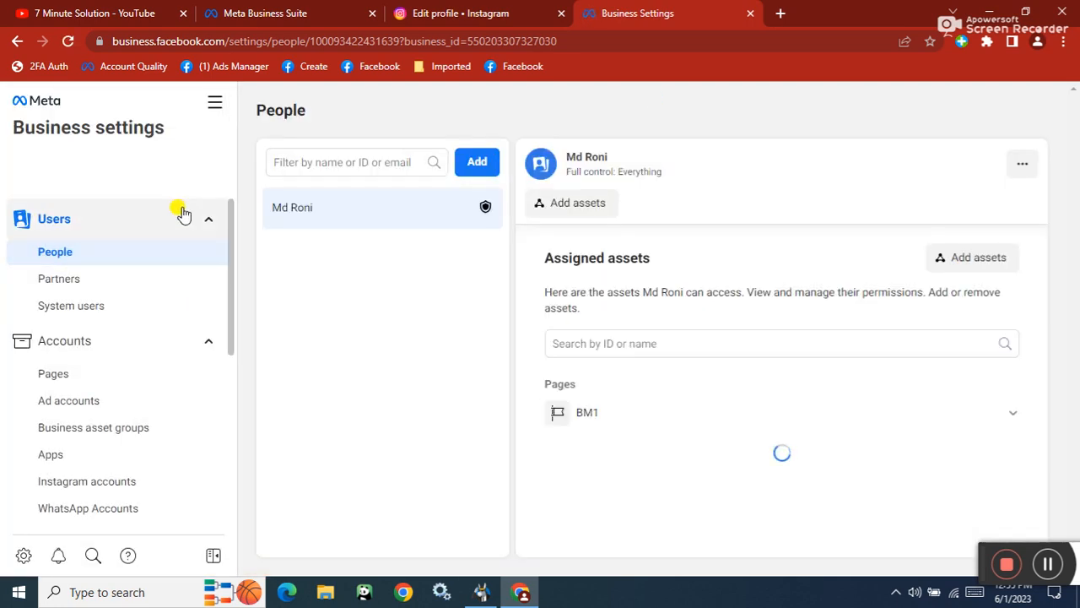
click(164, 160)
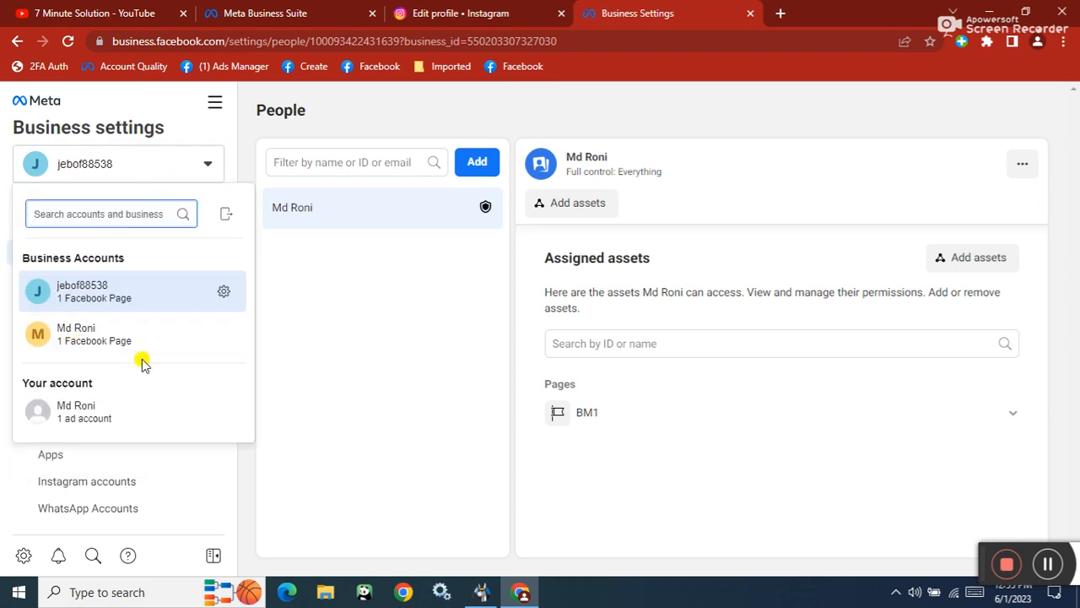
click(377, 315)
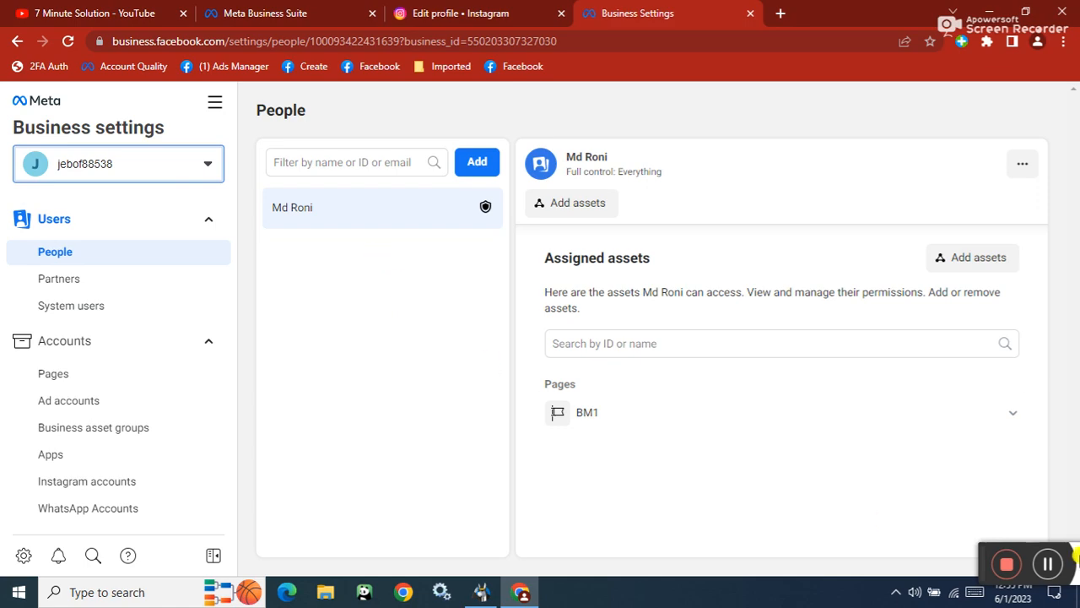